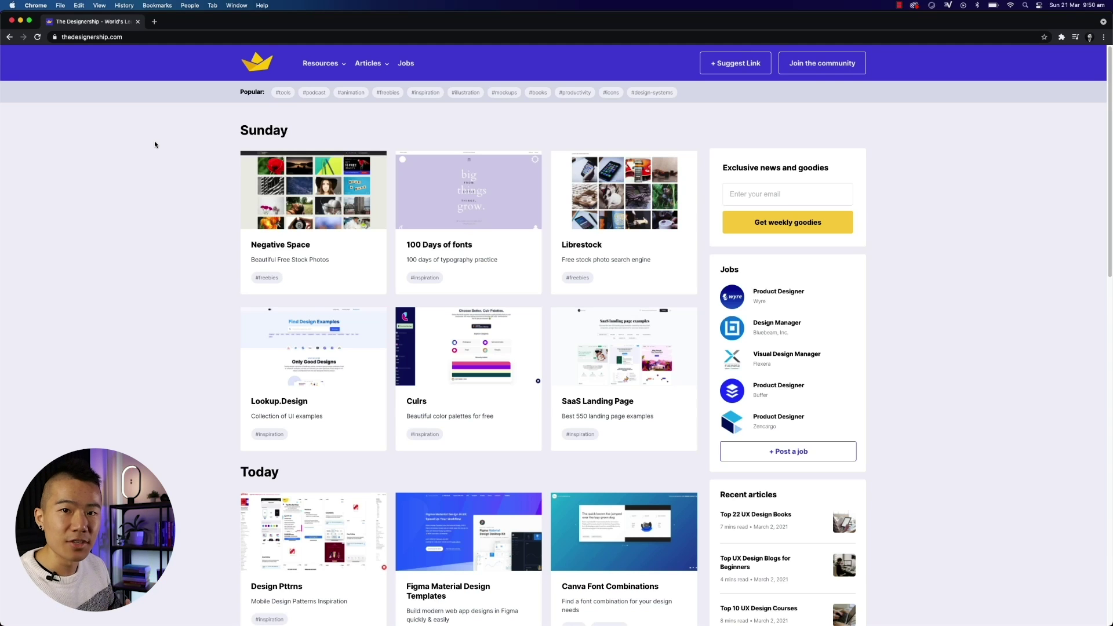
# Filter The Designership's resources to the #freebies tag and browse the results.
pyautogui.scroll(-5, 218, 192)
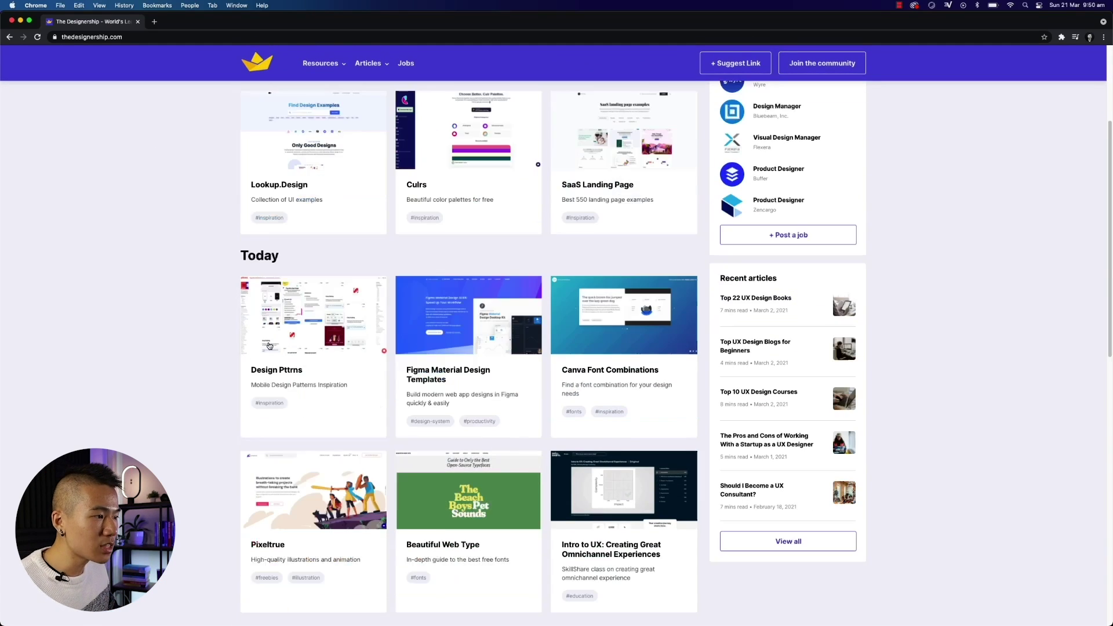
pyautogui.scroll(-6, 711, 367)
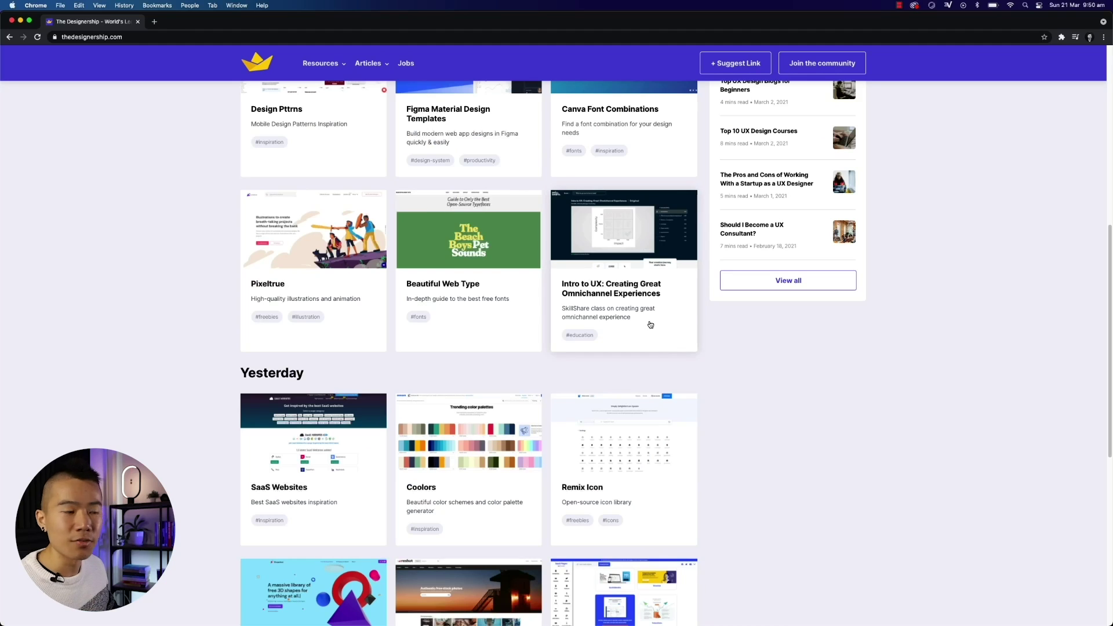
pyautogui.scroll(1, 624, 315)
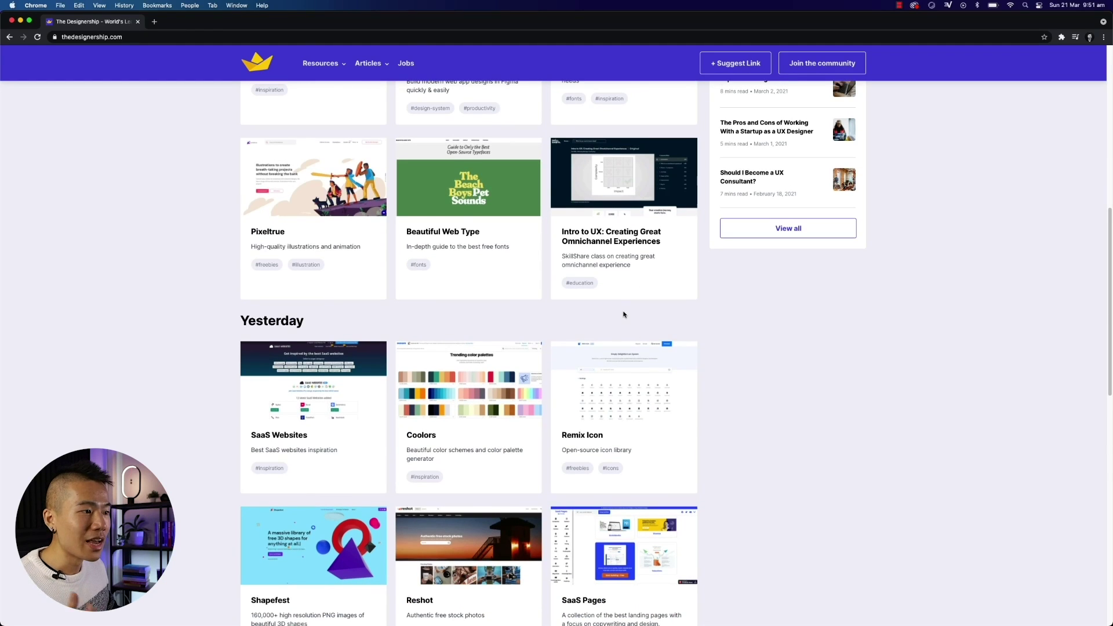
pyautogui.scroll(10, 405, 355)
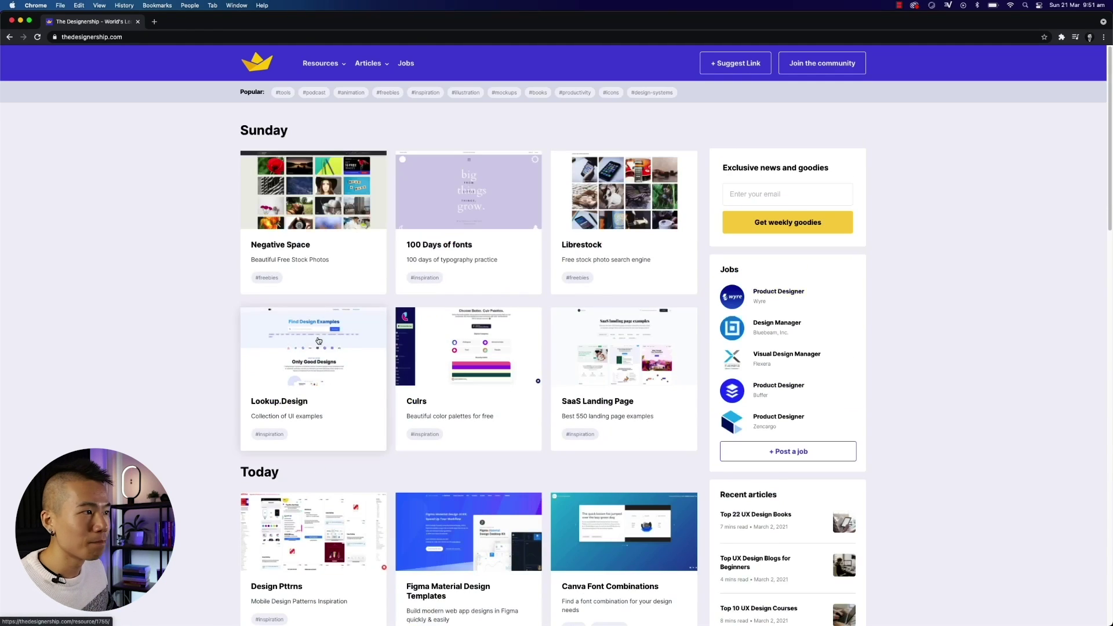
pyautogui.click(392, 94)
pyautogui.scroll(-6, 530, 248)
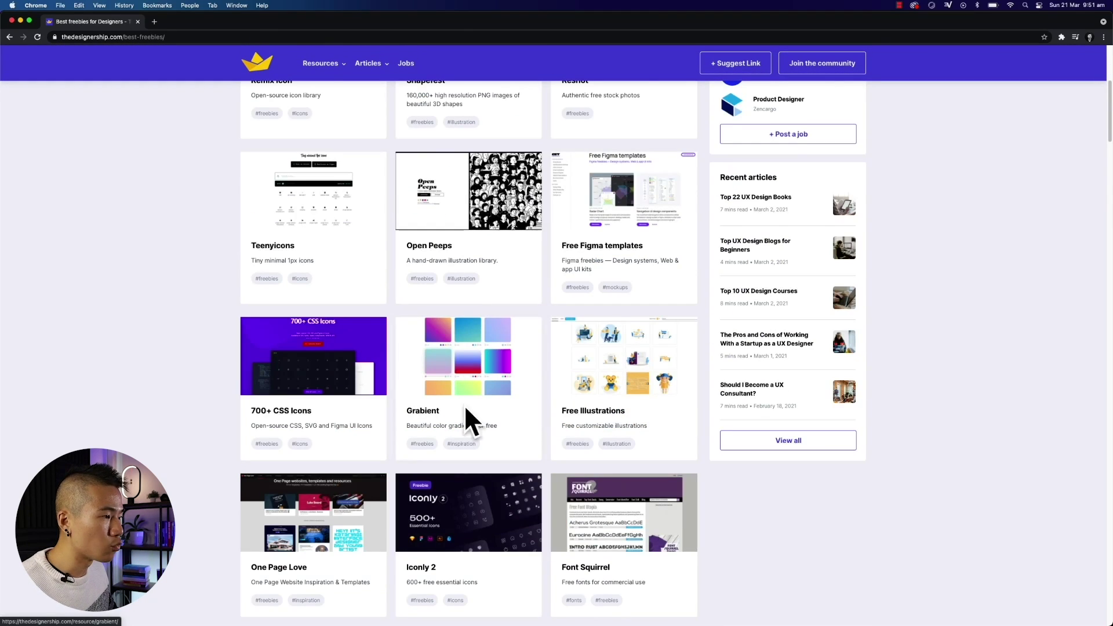
pyautogui.scroll(-3, 464, 405)
pyautogui.scroll(-10, 521, 325)
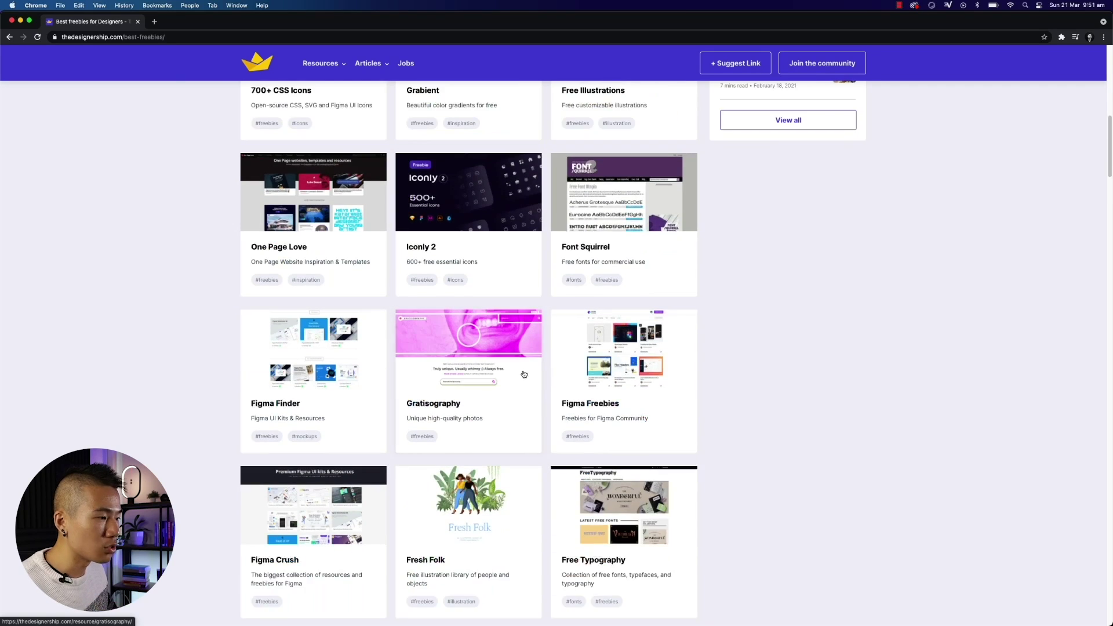
pyautogui.scroll(-7, 517, 373)
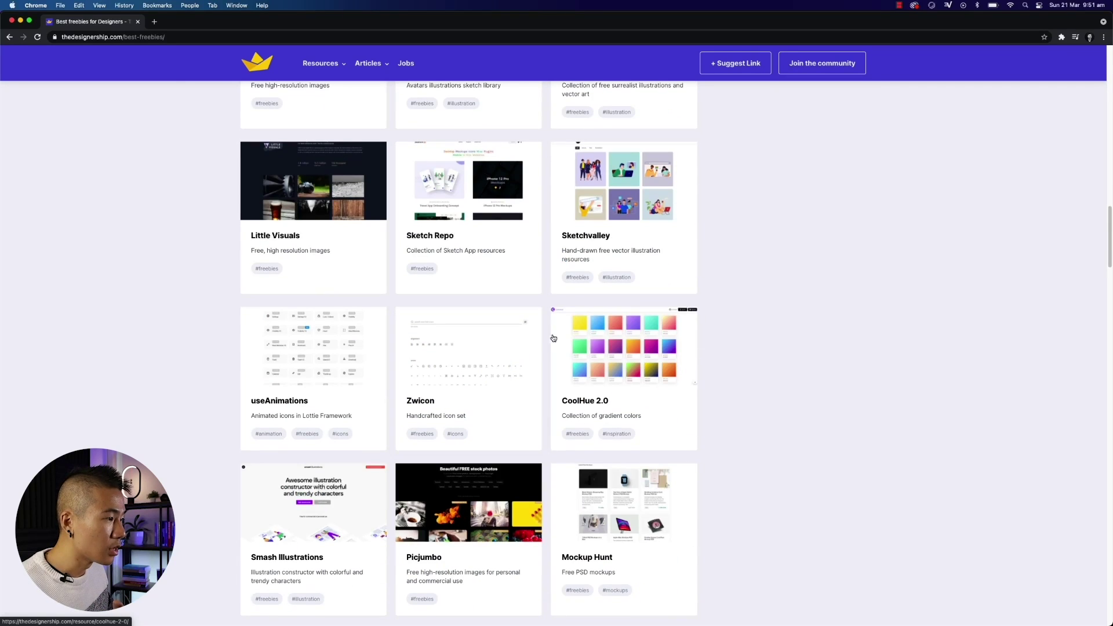
pyautogui.scroll(3, 642, 378)
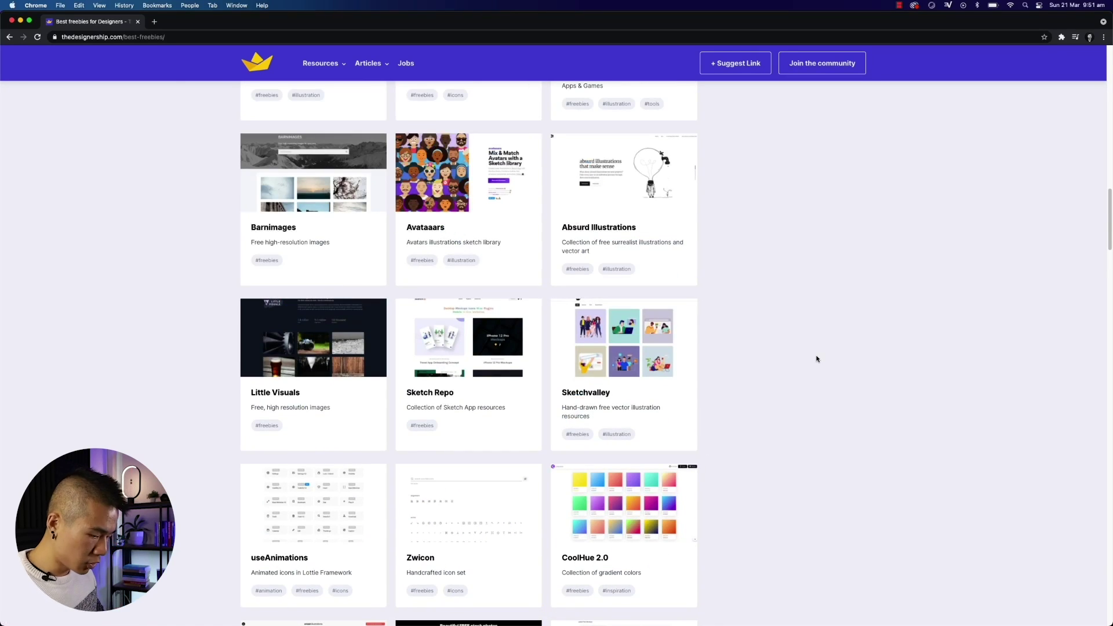
# Search the page for "mesh" and open the Mesh Gradients resource page.
pyautogui.press('super+f')
pyautogui.write('mesh')
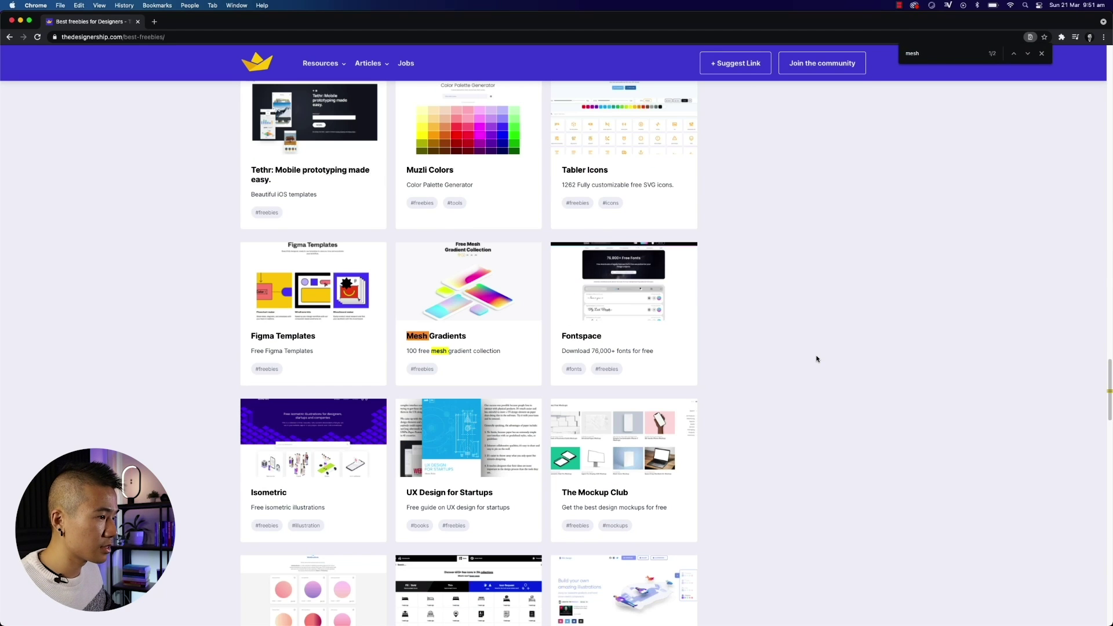
pyautogui.click(507, 314)
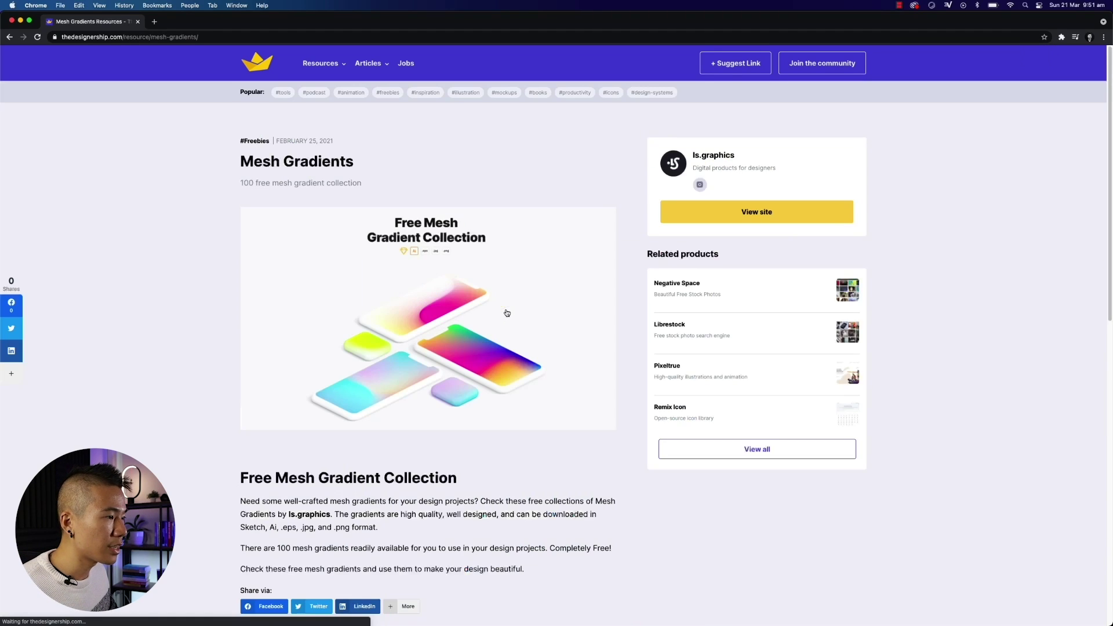
pyautogui.scroll(-2, 507, 313)
pyautogui.moveTo(317, 375); pyautogui.dragTo(423, 507)
pyautogui.click(375, 371)
pyautogui.scroll(2, 466, 395)
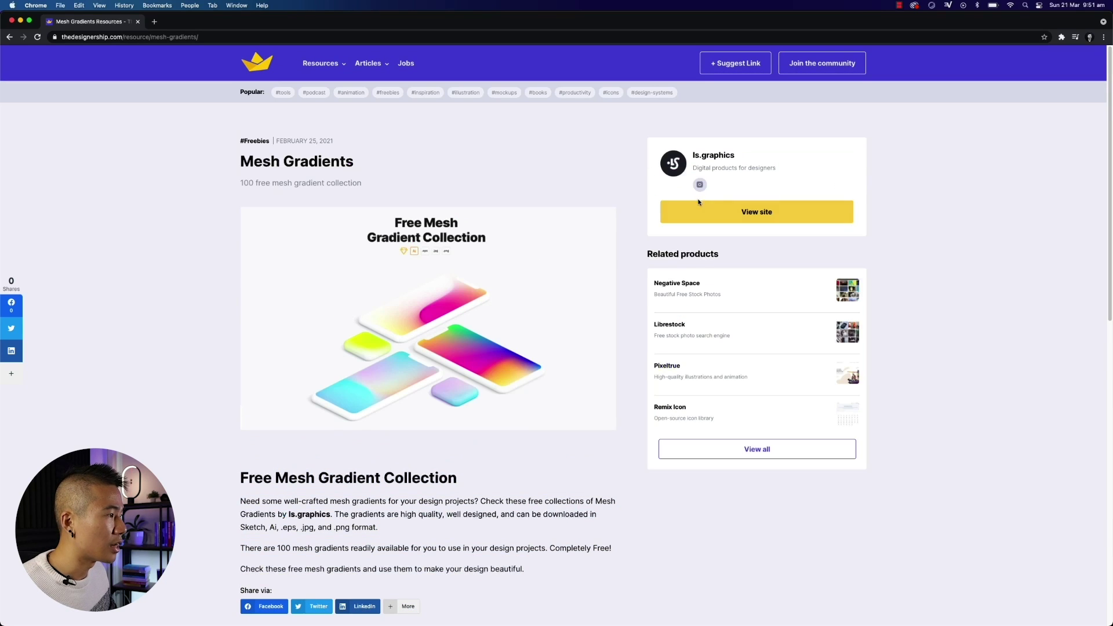
# Visit the ls.graphics site and open the full-size Fuchsia gradient image.
pyautogui.click(726, 221)
pyautogui.scroll(-5, 734, 212)
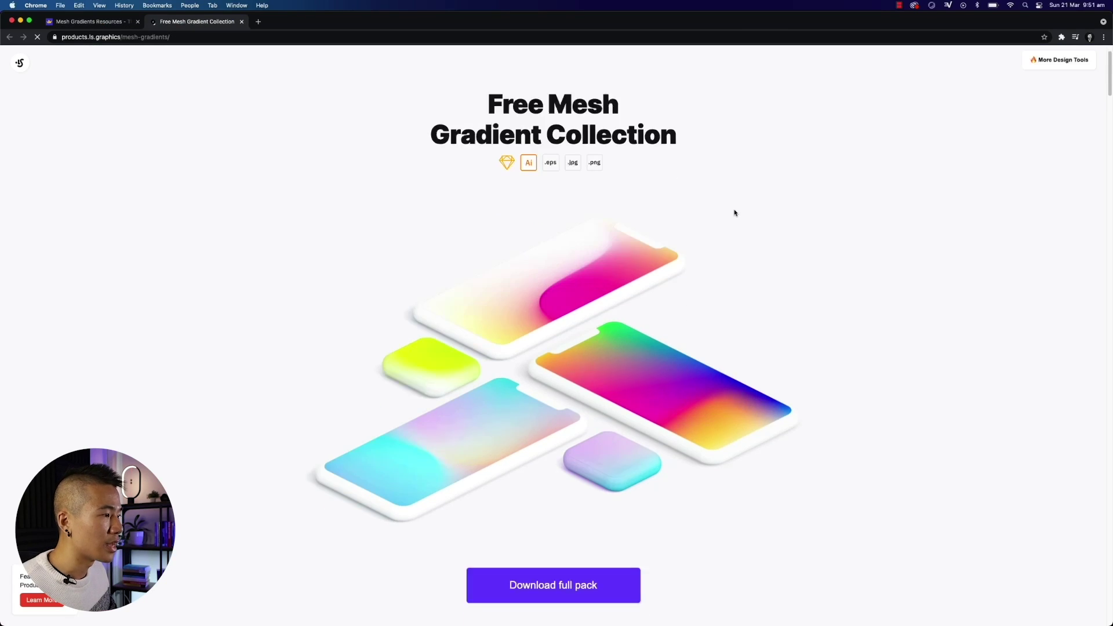
pyautogui.scroll(-8, 735, 213)
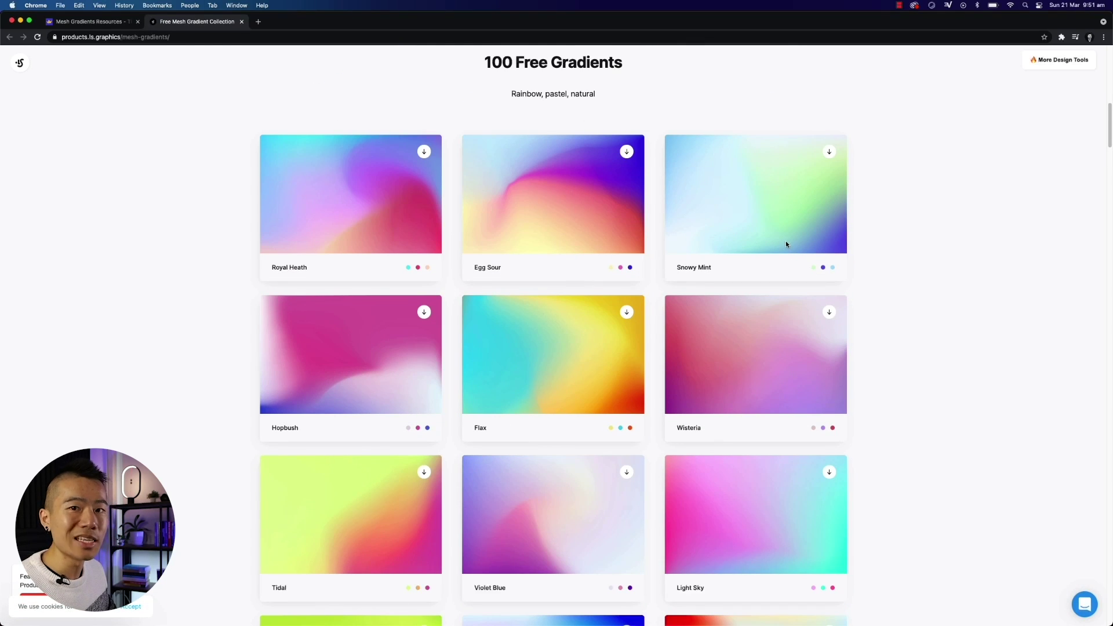
pyautogui.scroll(-7, 786, 246)
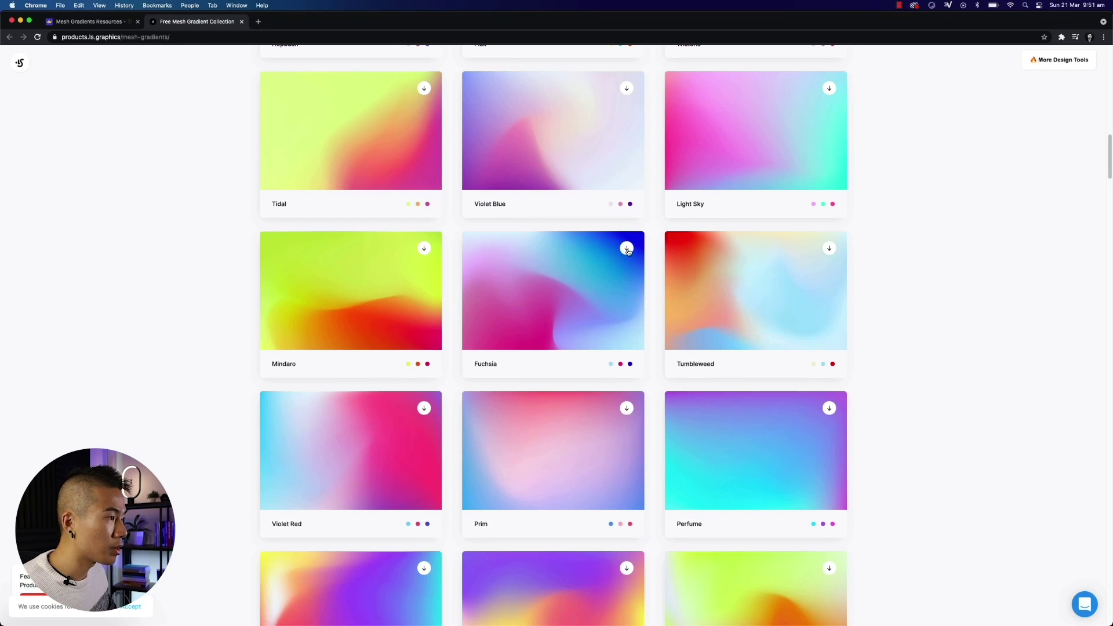
pyautogui.click(627, 248)
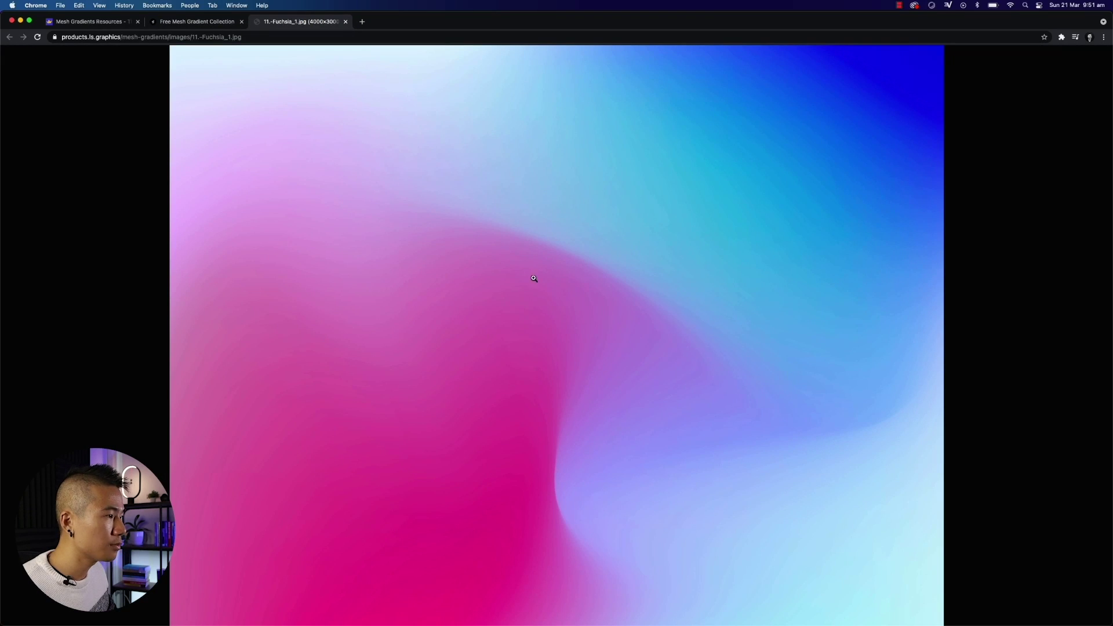
# Copy the Fuchsia gradient image and switch to Figma.
pyautogui.rightClick(482, 284)
pyautogui.click(514, 314)
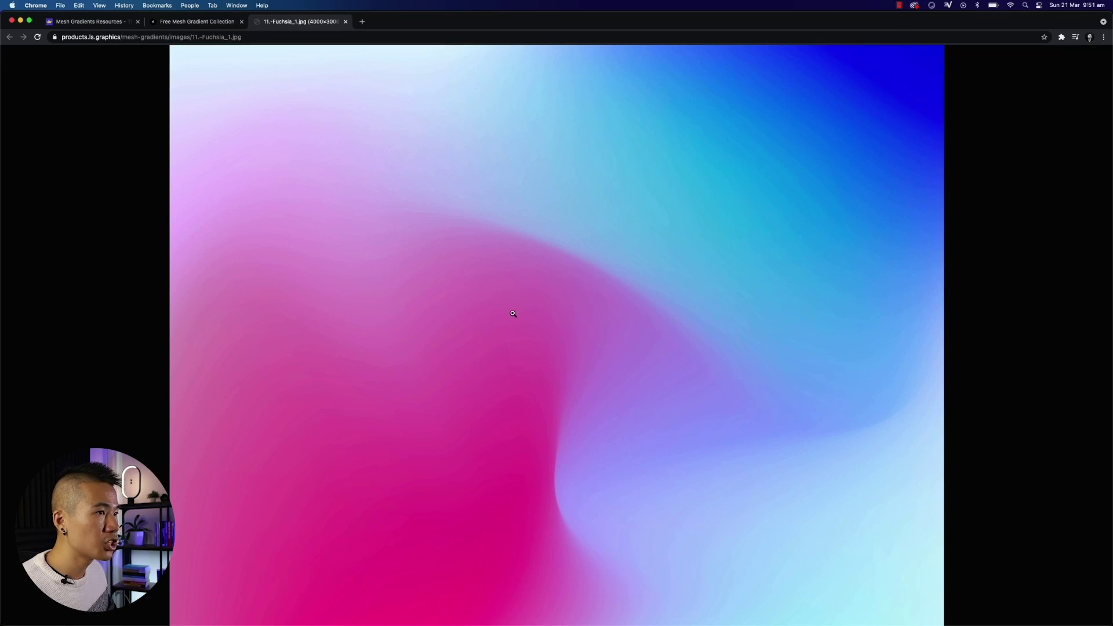
pyautogui.press('super+Tab')
pyautogui.press('super+Tab')
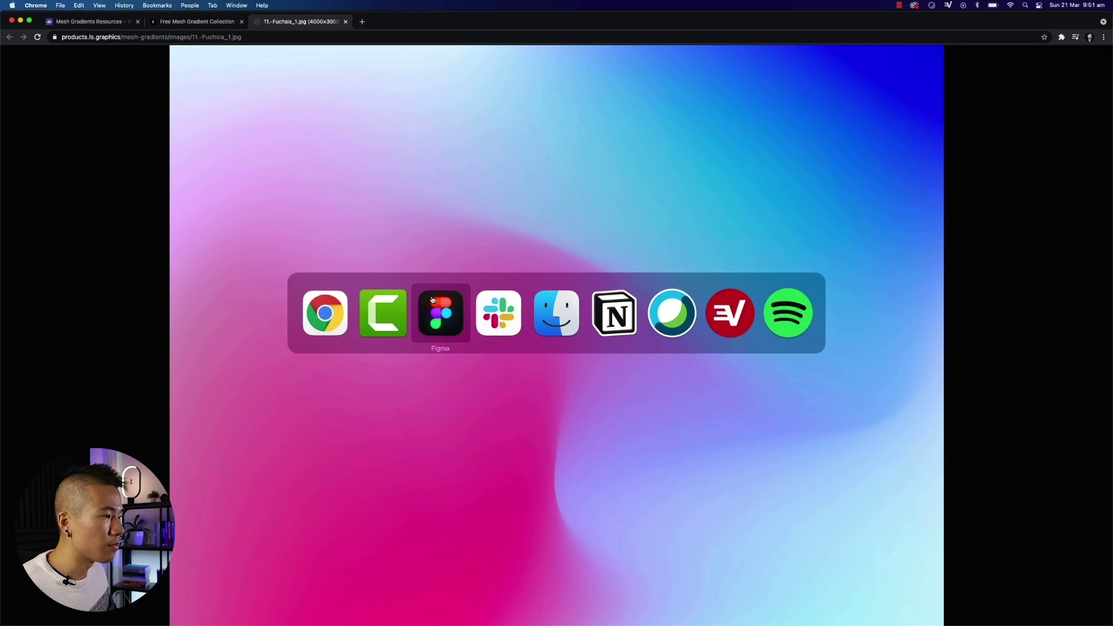
# Create a 1440×1024 Desktop frame and paste the gradient image sized to fill it.
pyautogui.press('f')
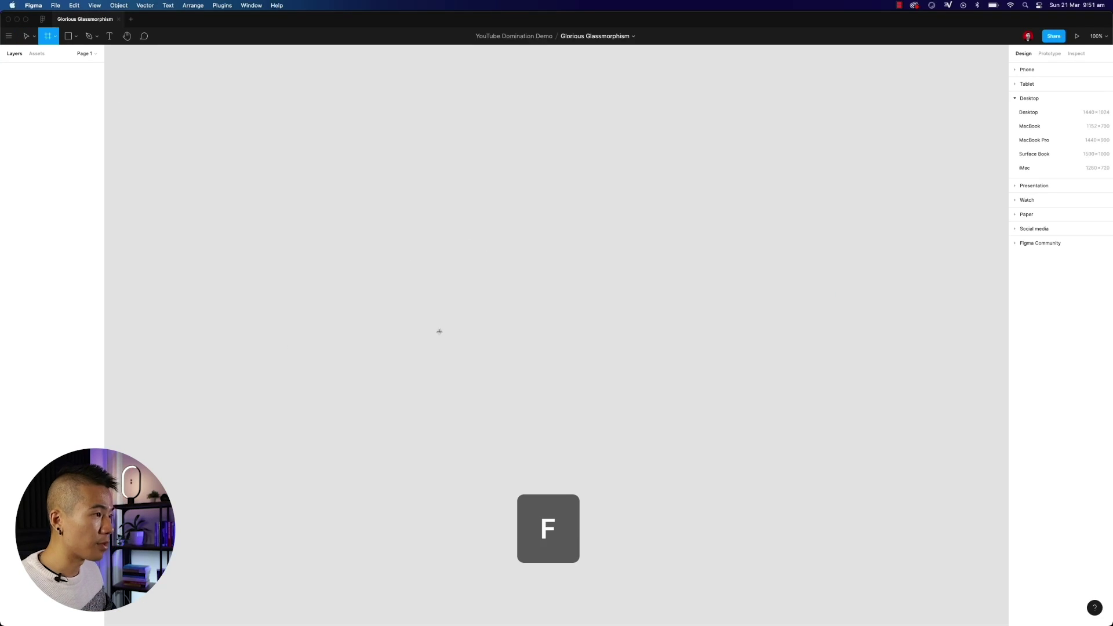
pyautogui.click(1031, 112)
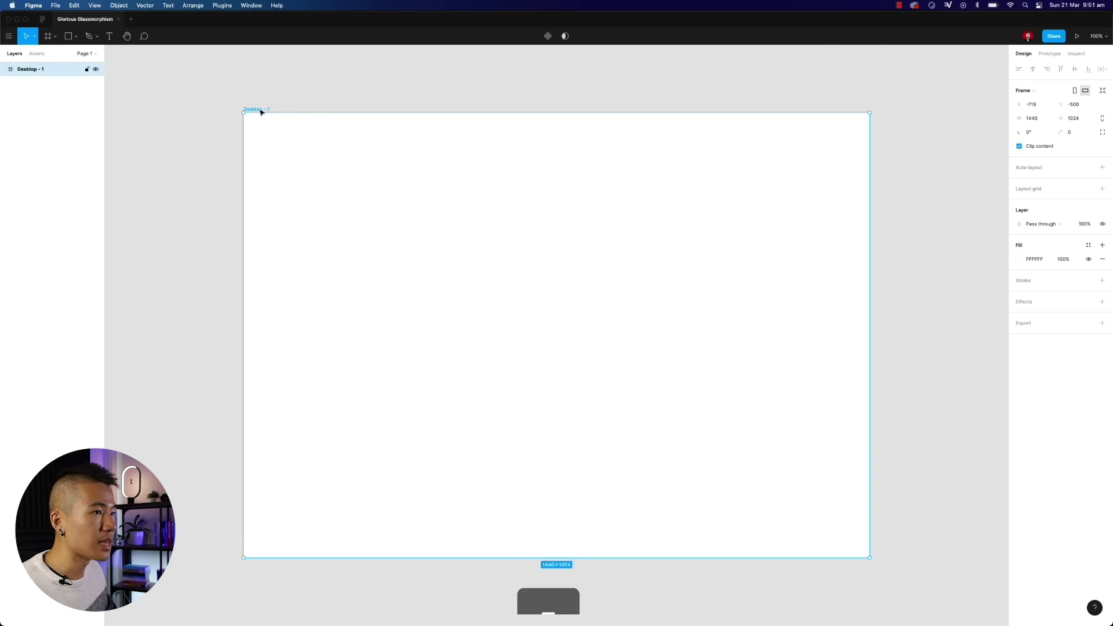
pyautogui.press('super+v')
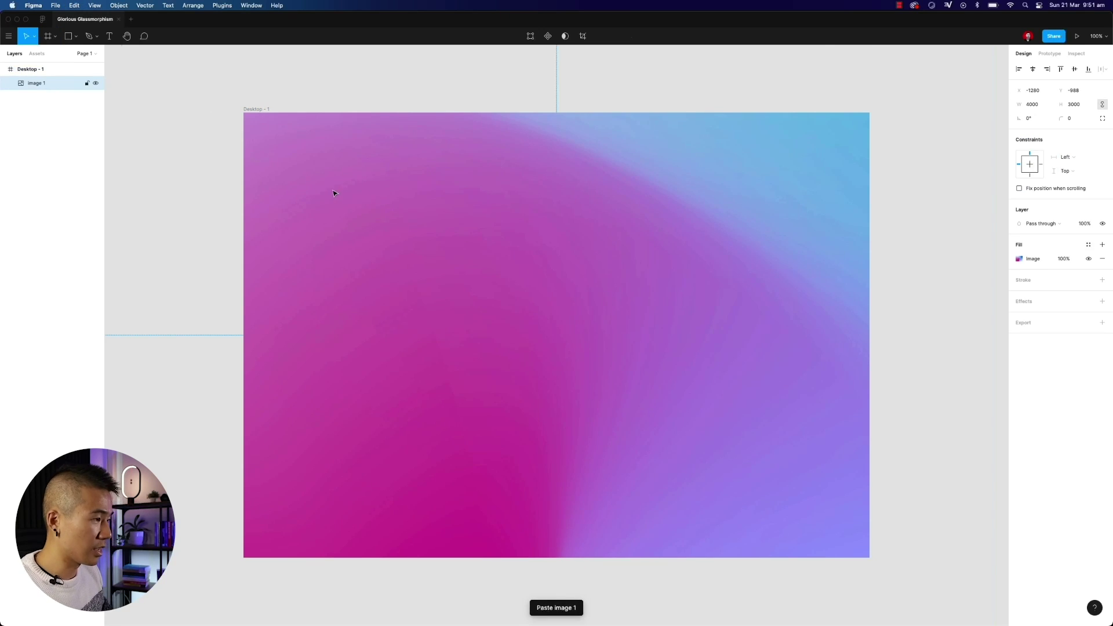
pyautogui.press('-')
pyautogui.press('-')
pyautogui.moveTo(665, 252); pyautogui.dragTo(598, 304)
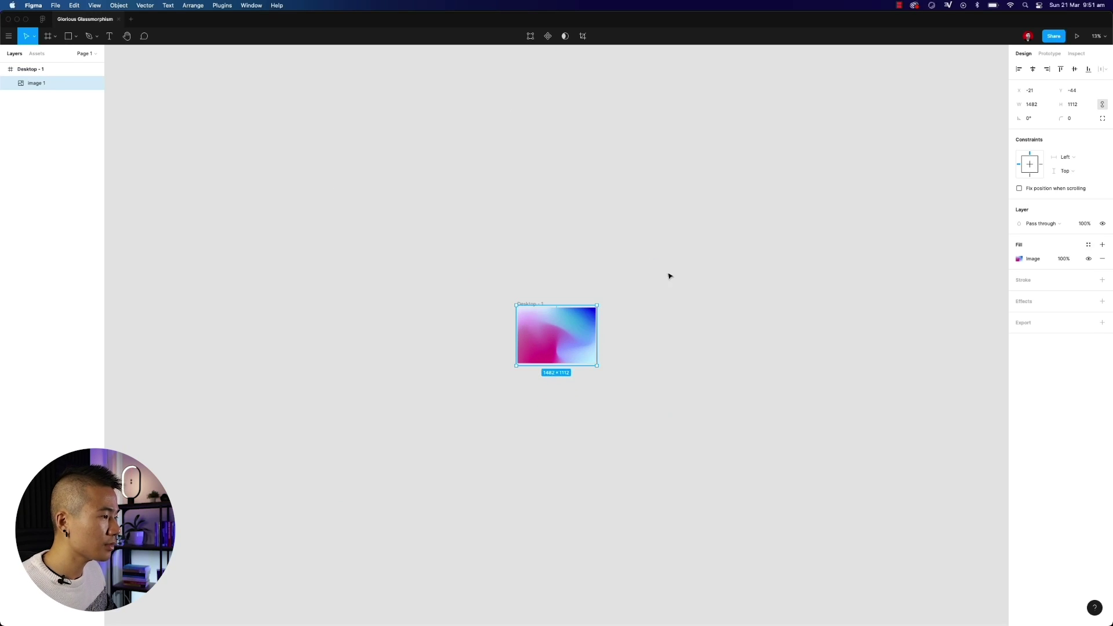
pyautogui.press('+')
pyautogui.press('+')
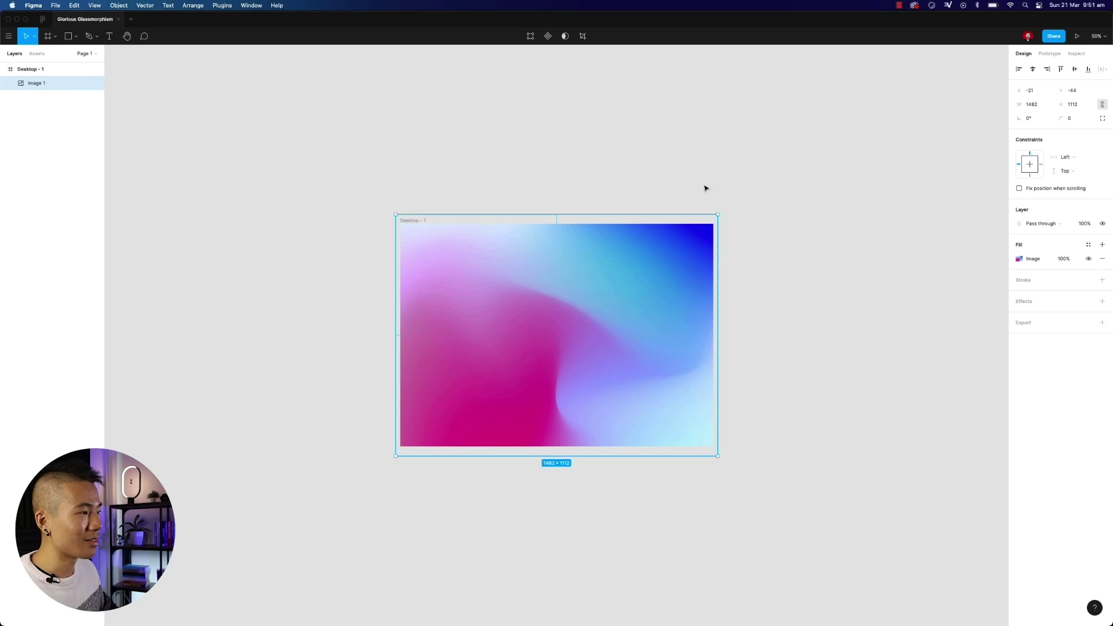
pyautogui.click(706, 188)
# View the canvas at 100% and select the Desktop - 1 frame.
pyautogui.hscroll(2, 728, 186)
pyautogui.scroll(-1, 729, 186)
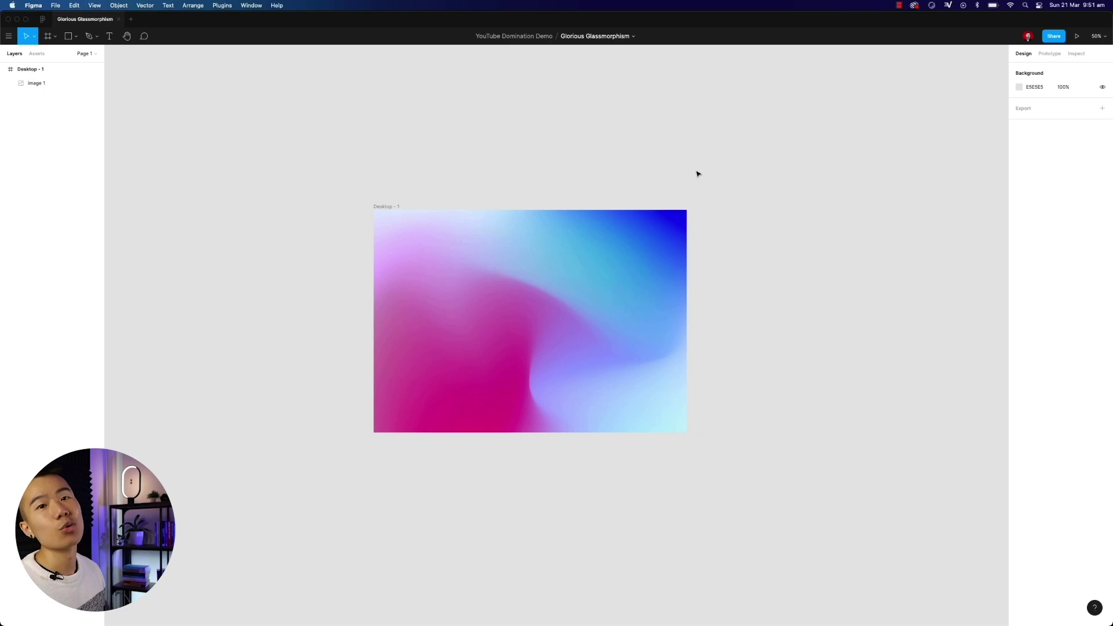
pyautogui.press('+')
pyautogui.press('super+a')
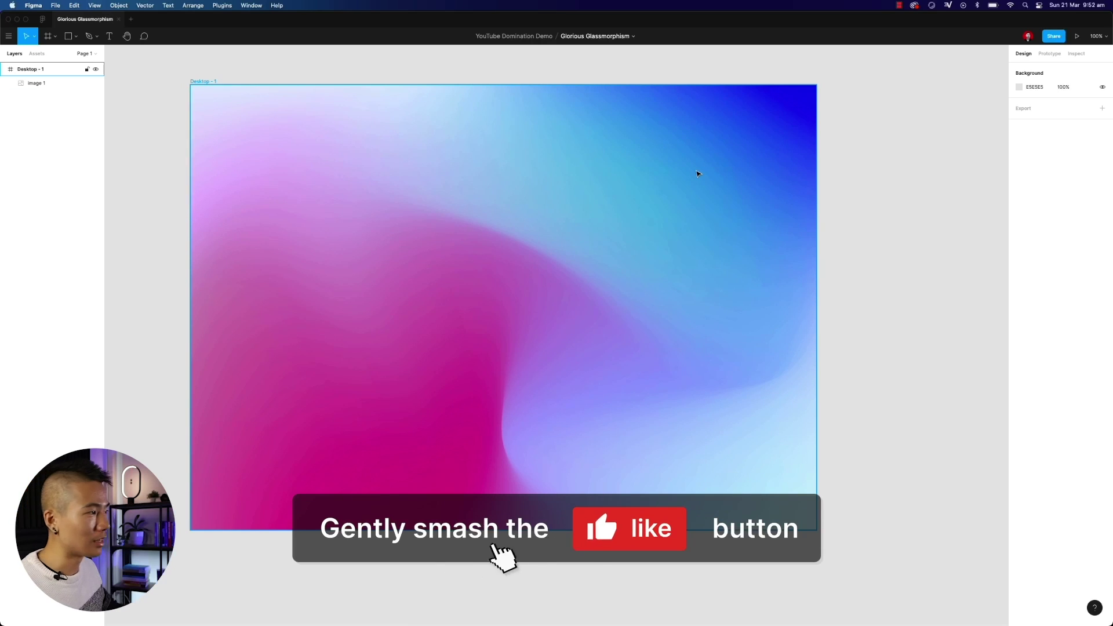
pyautogui.click(961, 246)
pyautogui.hscroll(-2, 482, 228)
pyautogui.scroll(1, 482, 228)
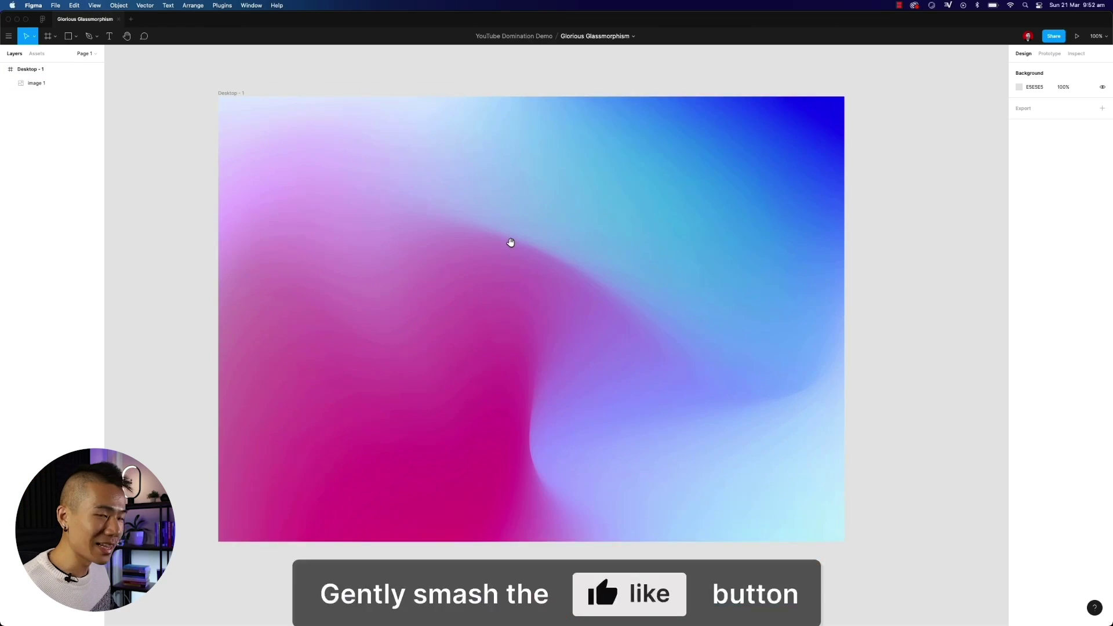
pyautogui.press('super+a')
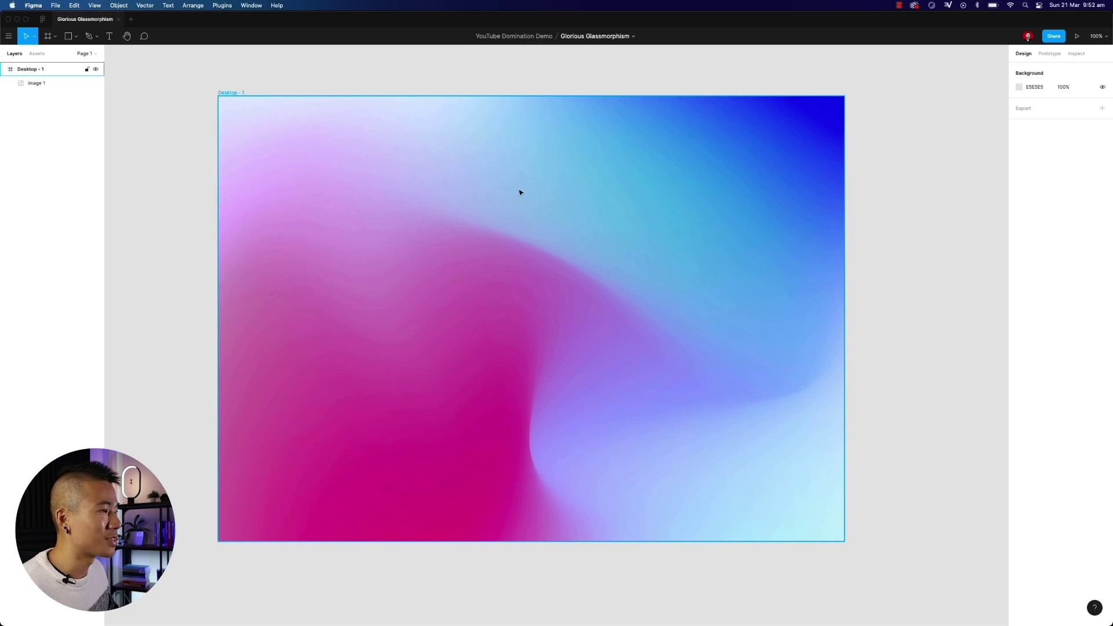
pyautogui.hscroll(-2, 519, 193)
pyautogui.scroll(1, 519, 193)
# Draw a 450×280 rectangle centred in the frame with a corner radius of 20.
pyautogui.press('r')
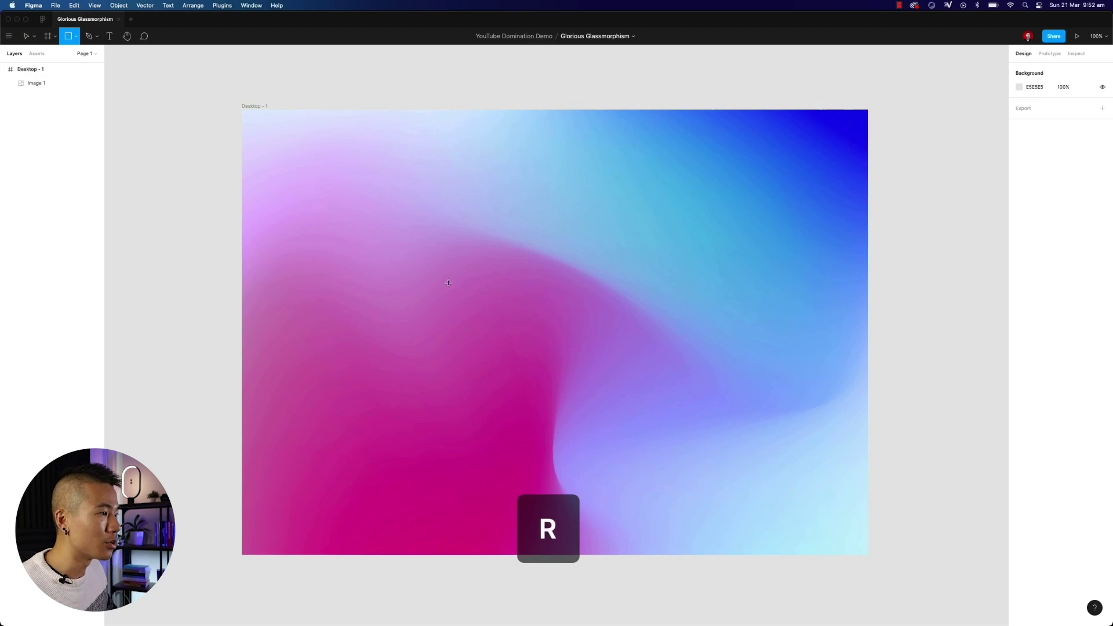
pyautogui.moveTo(468, 268)
pyautogui.mouseDown()
pyautogui.moveTo(681, 388)
pyautogui.moveTo(631, 405)
pyautogui.mouseUp()
pyautogui.moveTo(541, 335); pyautogui.dragTo(547, 323)
pyautogui.moveTo(636, 334); pyautogui.dragTo(642, 299)
pyautogui.click(1034, 105)
pyautogui.press('Tab')
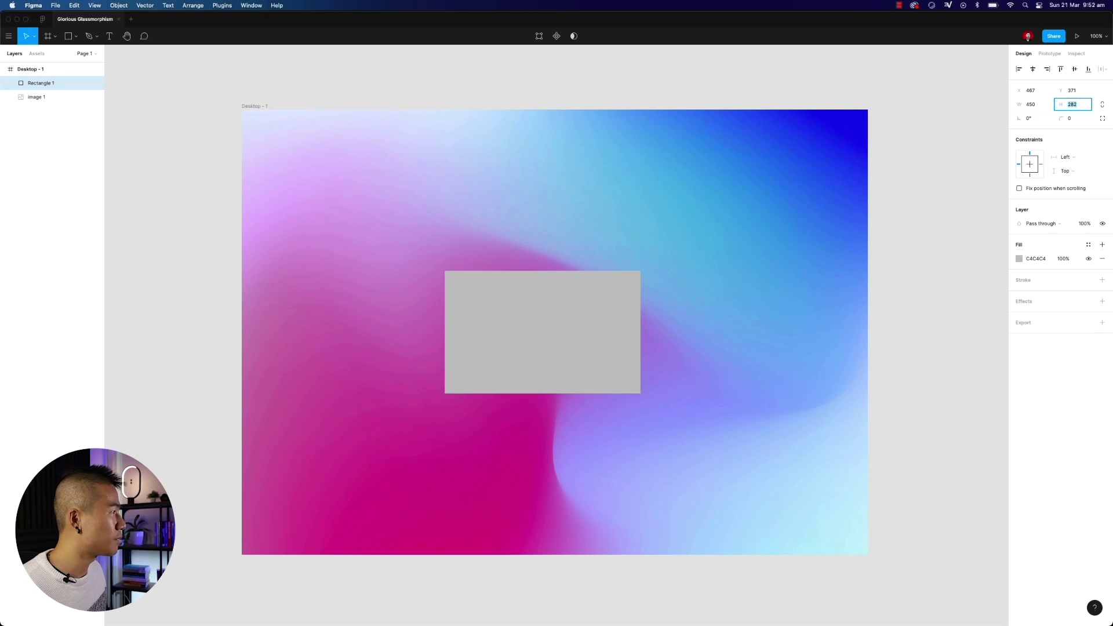
pyautogui.write('280')
pyautogui.press('Return')
pyautogui.moveTo(582, 340); pyautogui.dragTo(596, 339)
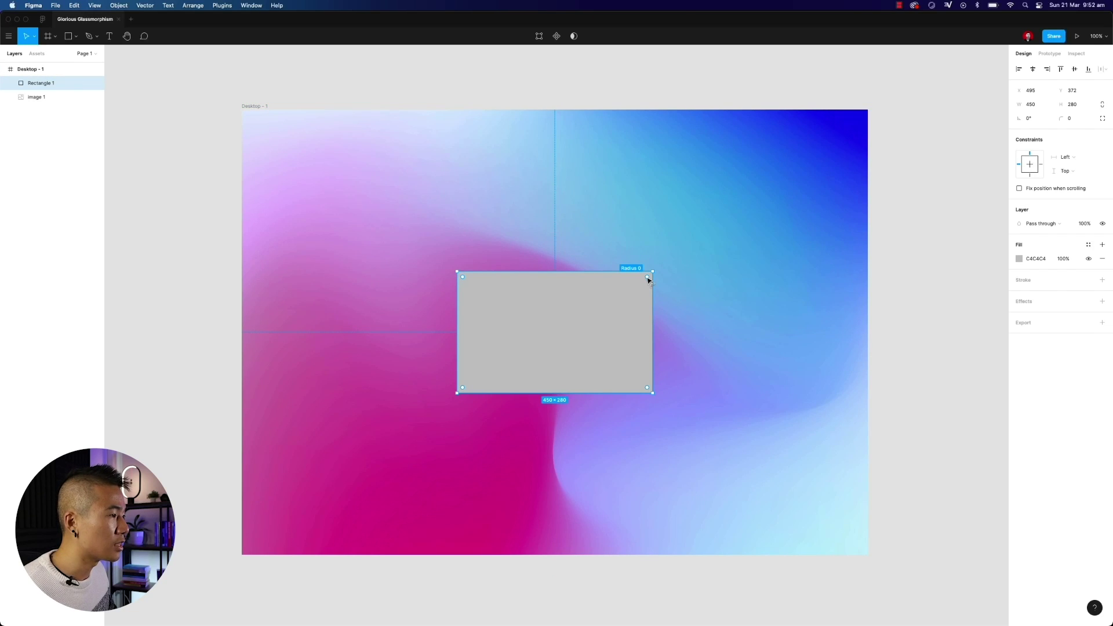
pyautogui.moveTo(648, 281); pyautogui.dragTo(646, 286)
pyautogui.click(1090, 120)
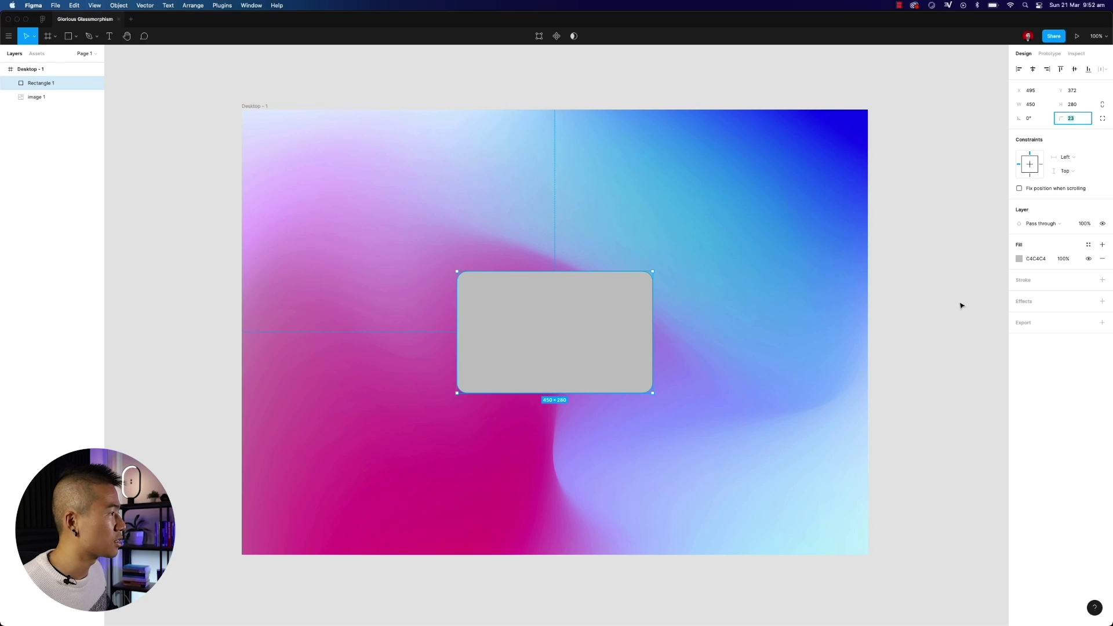
pyautogui.press('Return')
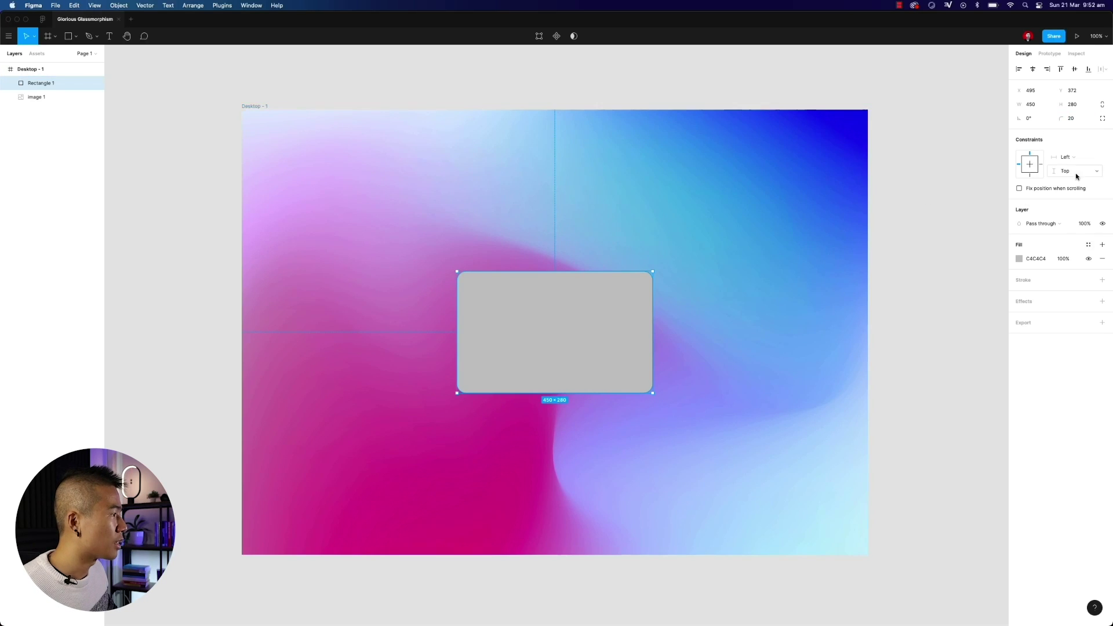
# Fill the rectangle with a white linear gradient running top-left to bottom-right.
pyautogui.click(1018, 259)
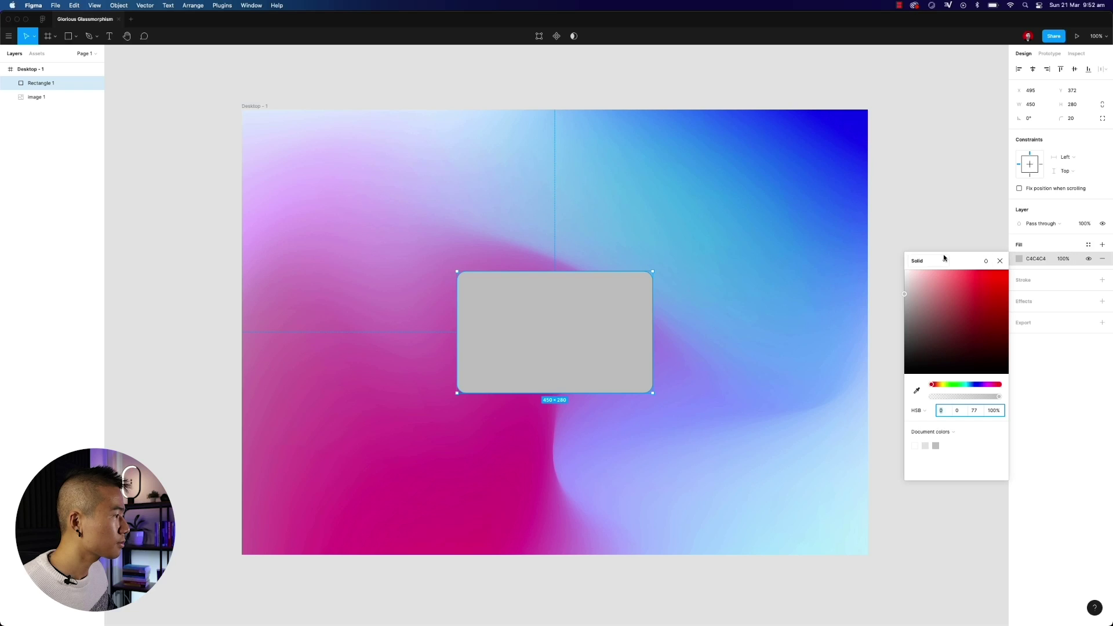
pyautogui.click(925, 262)
pyautogui.click(926, 272)
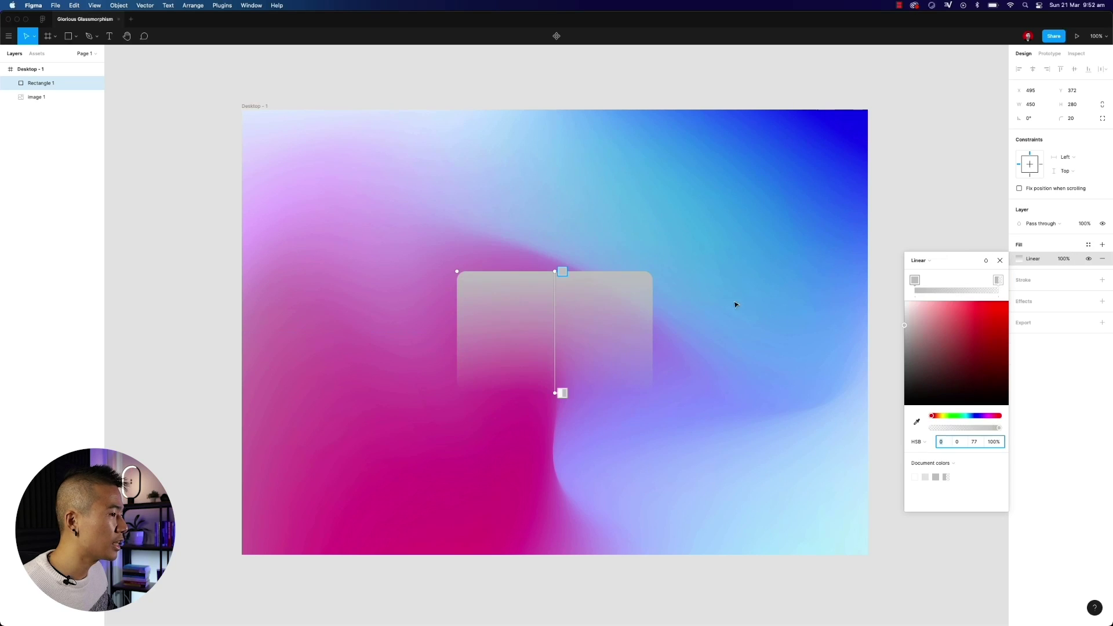
pyautogui.click(562, 271)
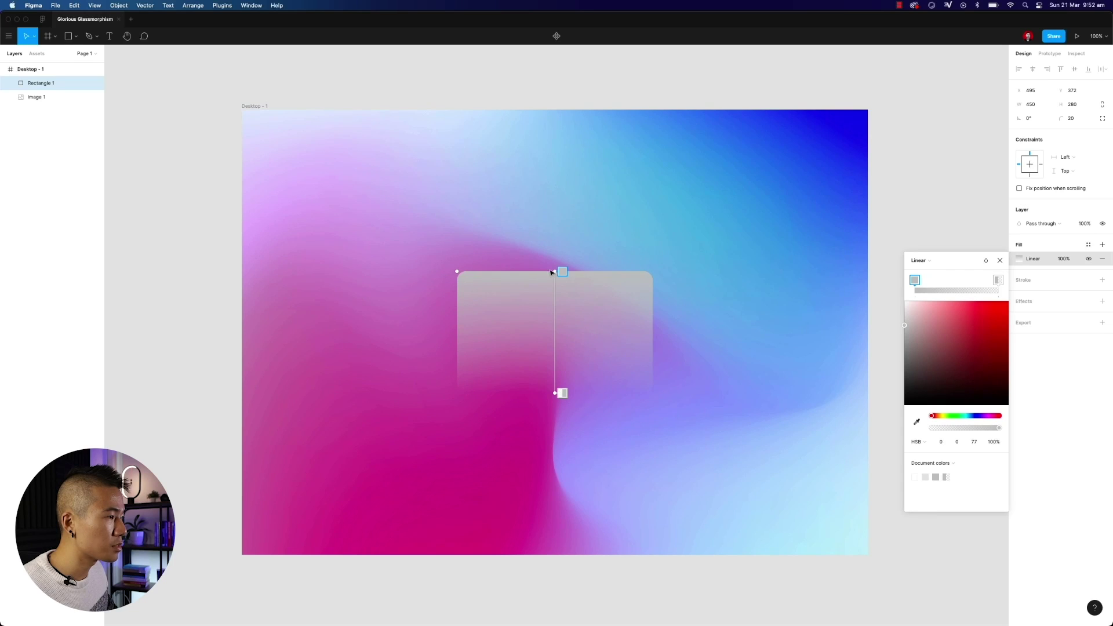
pyautogui.moveTo(560, 271); pyautogui.dragTo(468, 283)
pyautogui.moveTo(554, 394); pyautogui.dragTo(640, 384)
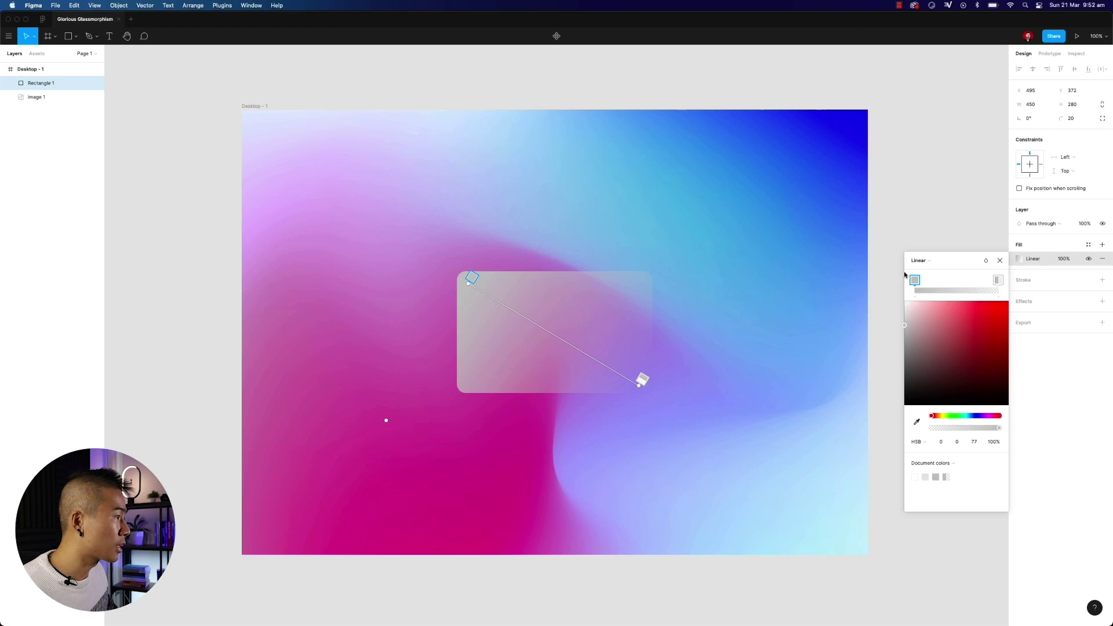
pyautogui.moveTo(924, 326); pyautogui.dragTo(882, 287)
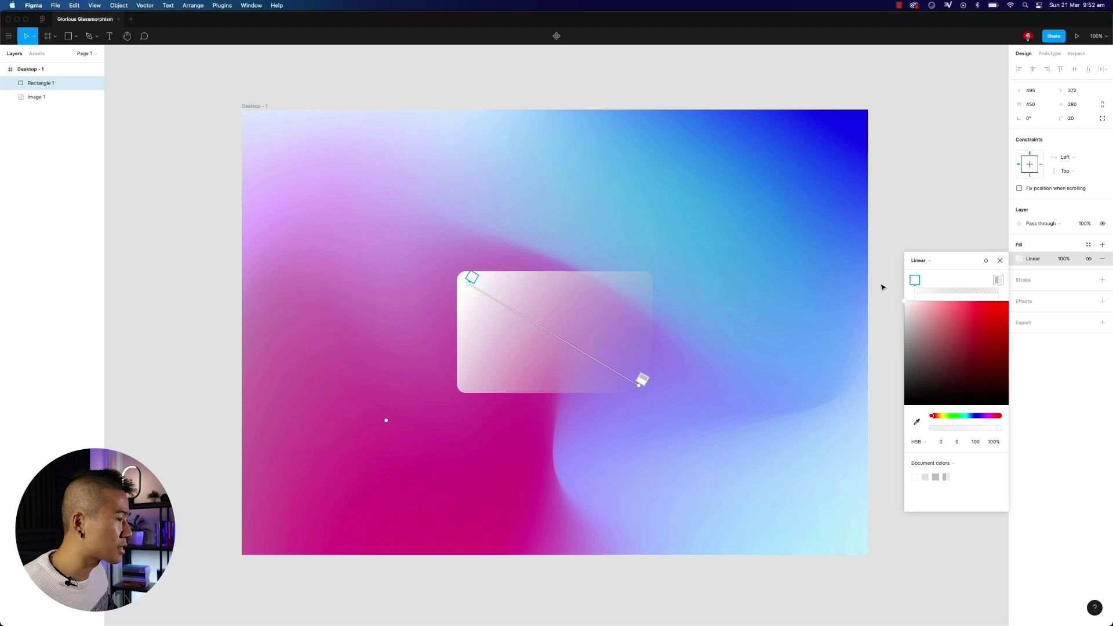
# Set the gradient stops to 60% and 20% opacity.
pyautogui.click(998, 281)
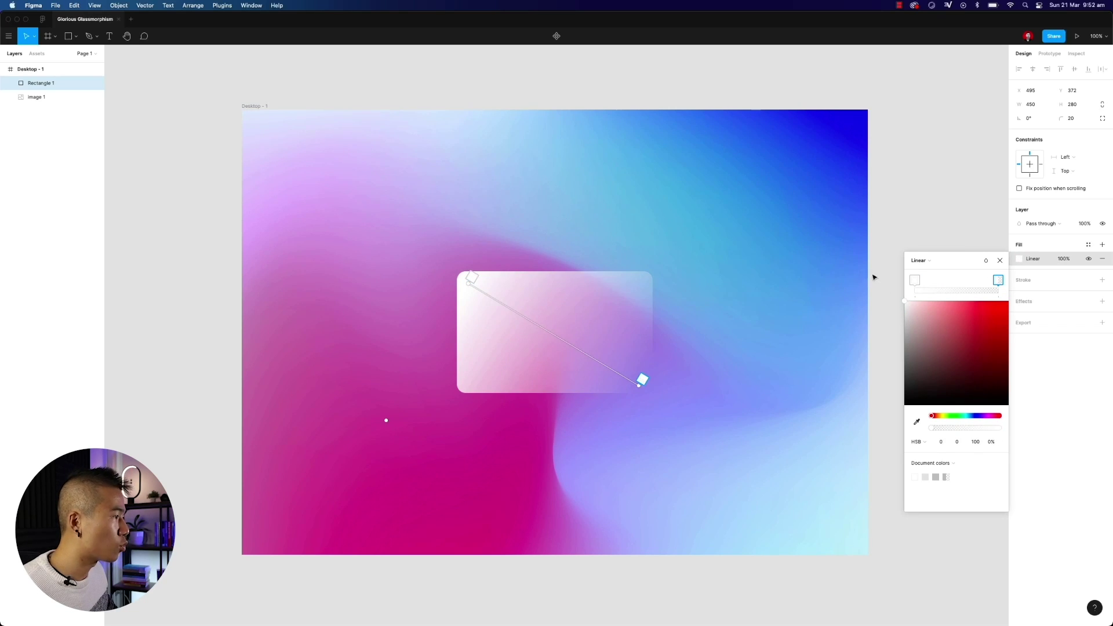
pyautogui.click(913, 281)
pyautogui.click(997, 443)
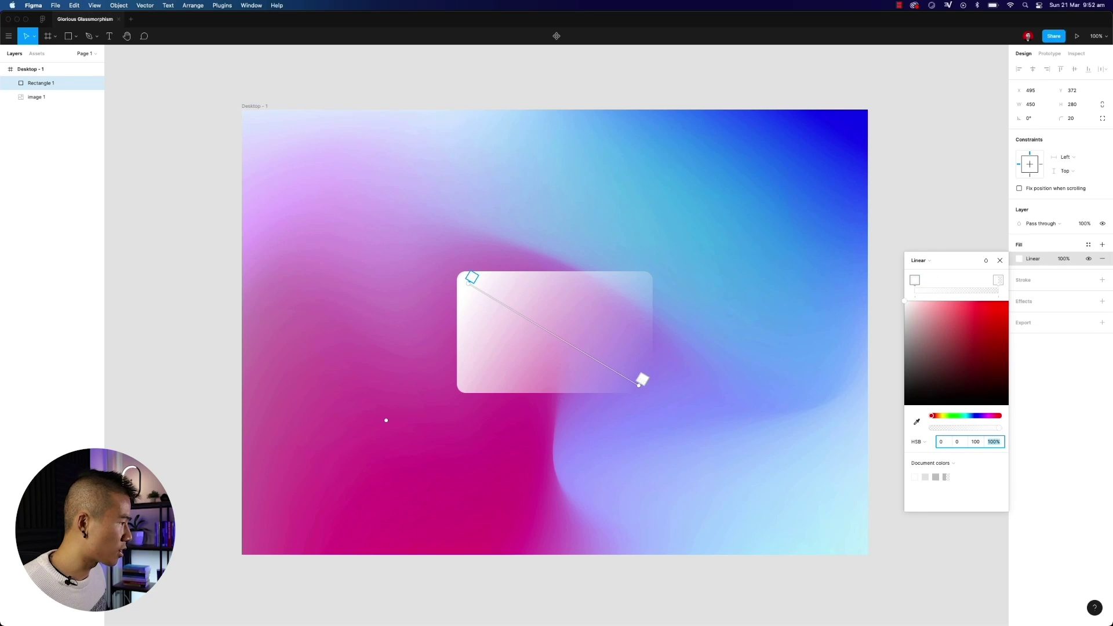
pyautogui.write('60')
pyautogui.press('Return')
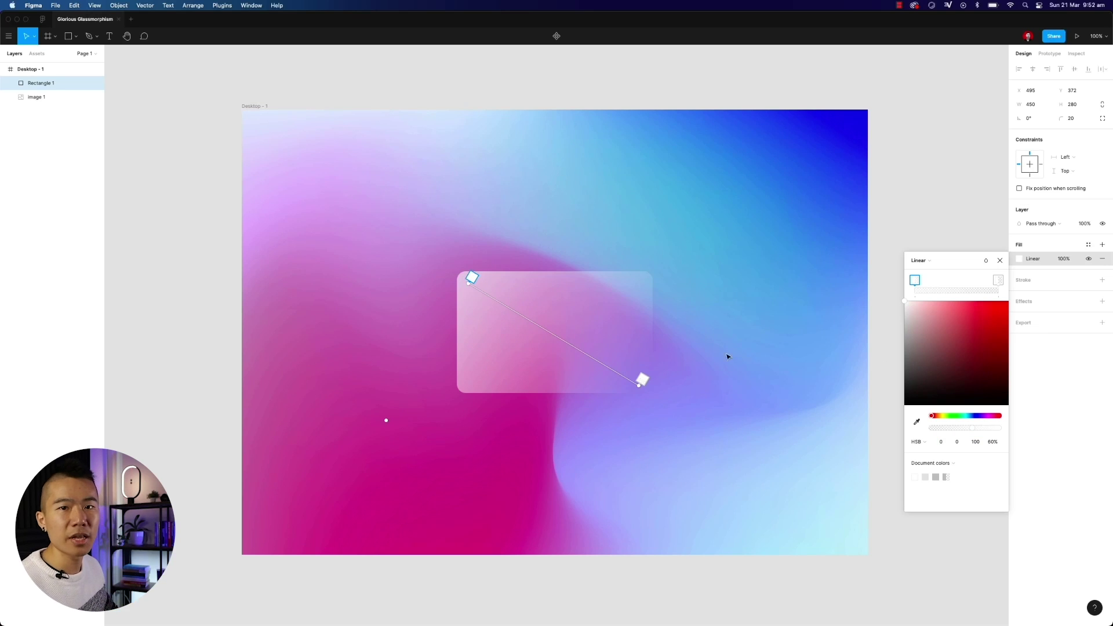
pyautogui.click(996, 283)
pyautogui.click(989, 440)
pyautogui.press('Return')
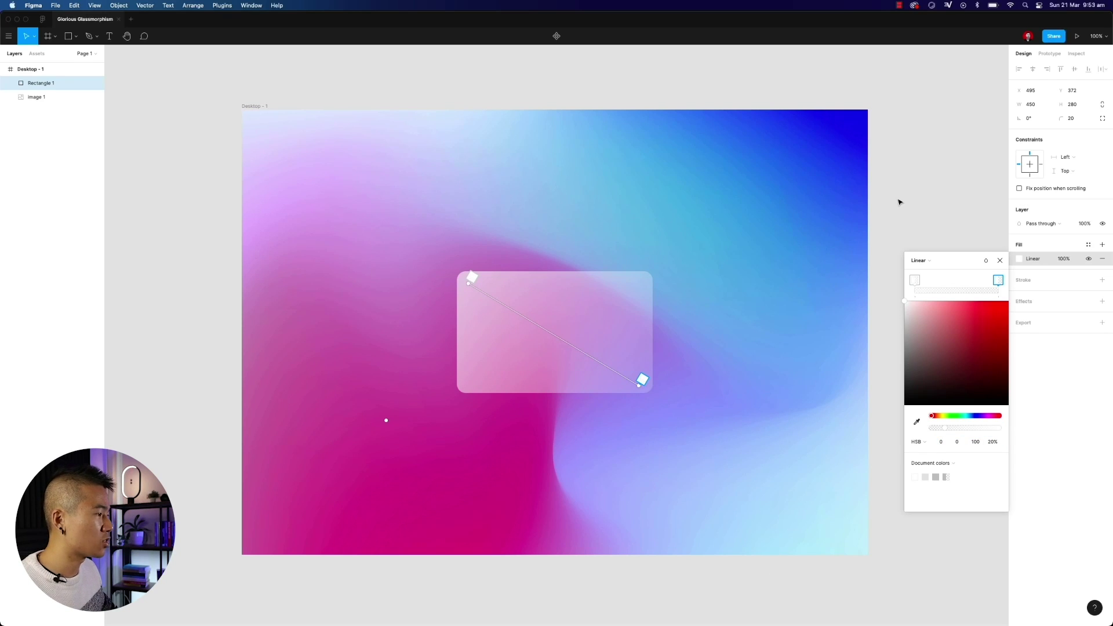
pyautogui.press('Escape')
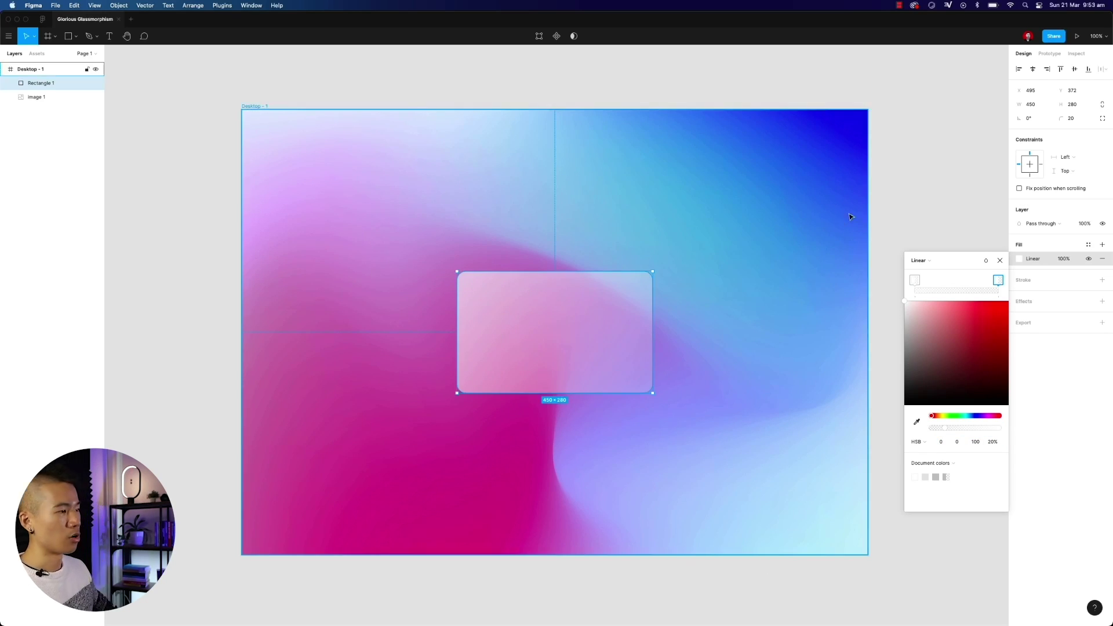
pyautogui.click(892, 192)
pyautogui.click(582, 335)
pyautogui.moveTo(581, 336)
pyautogui.mouseDown()
pyautogui.moveTo(558, 354)
pyautogui.moveTo(571, 372)
pyautogui.moveTo(582, 335)
pyautogui.mouseUp()
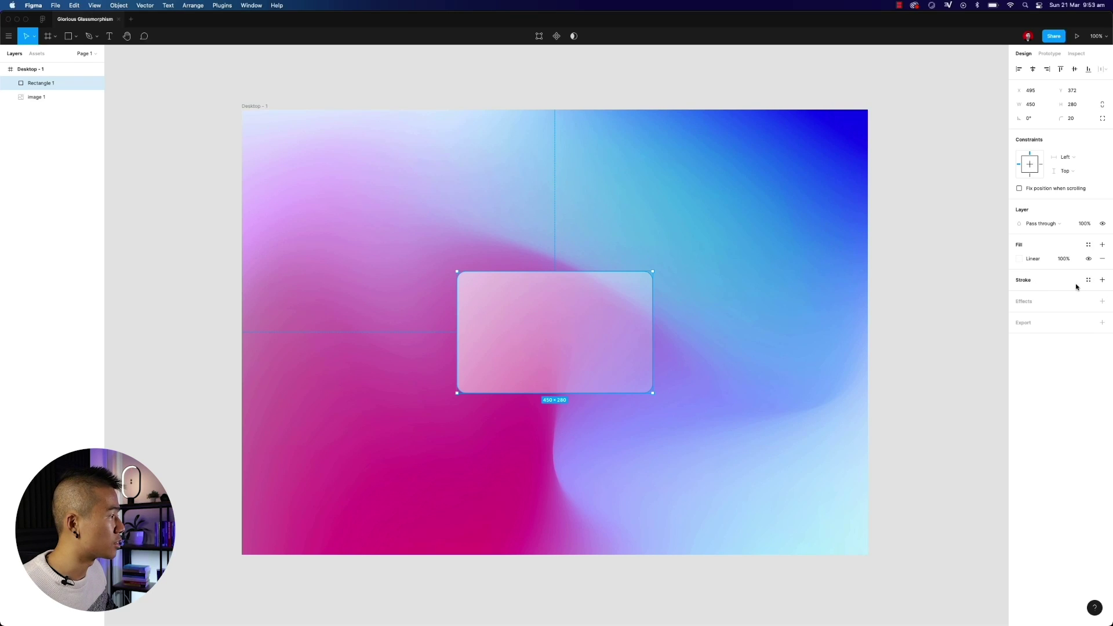
# Add a 1 px white inside stroke to Rectangle 1 at 30% opacity.
pyautogui.click(1102, 280)
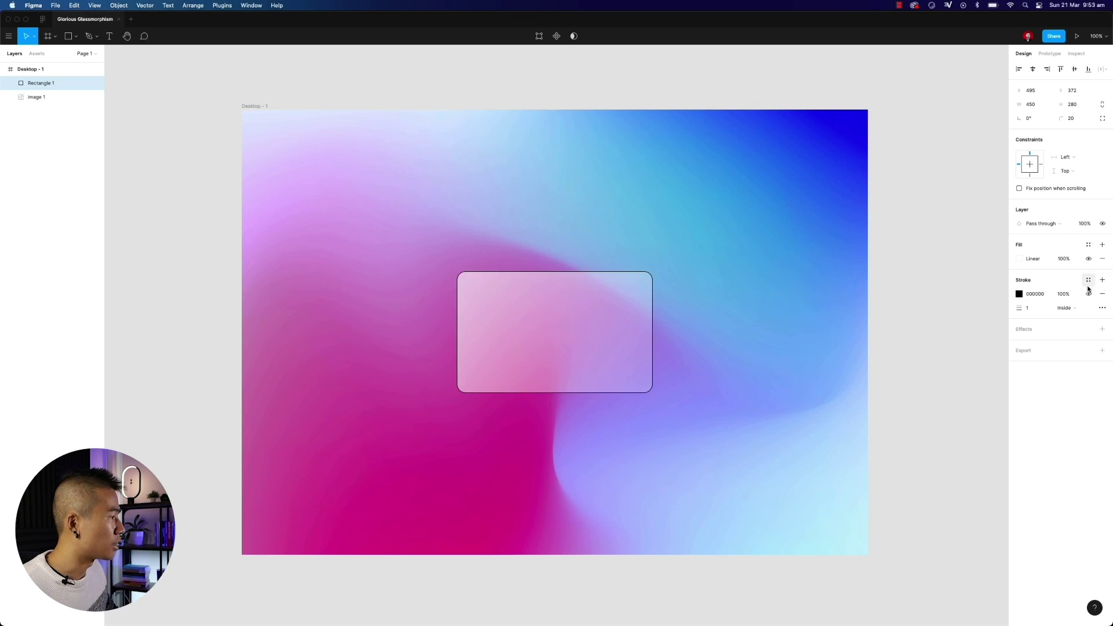
pyautogui.click(1019, 295)
pyautogui.moveTo(957, 343); pyautogui.dragTo(905, 305)
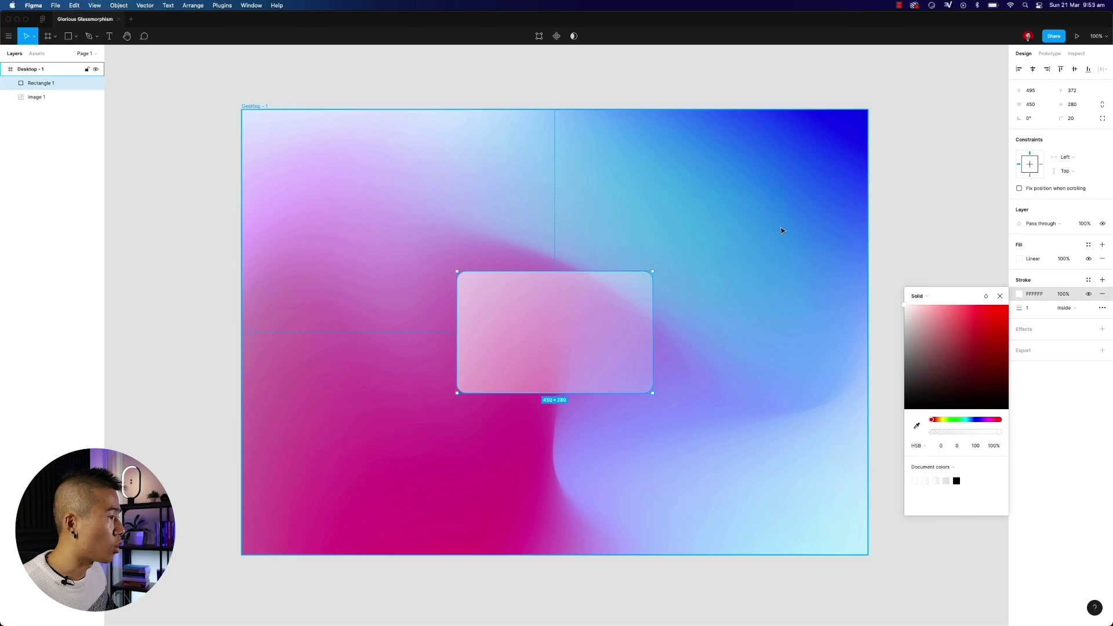
pyautogui.press('Escape')
pyautogui.press('Escape')
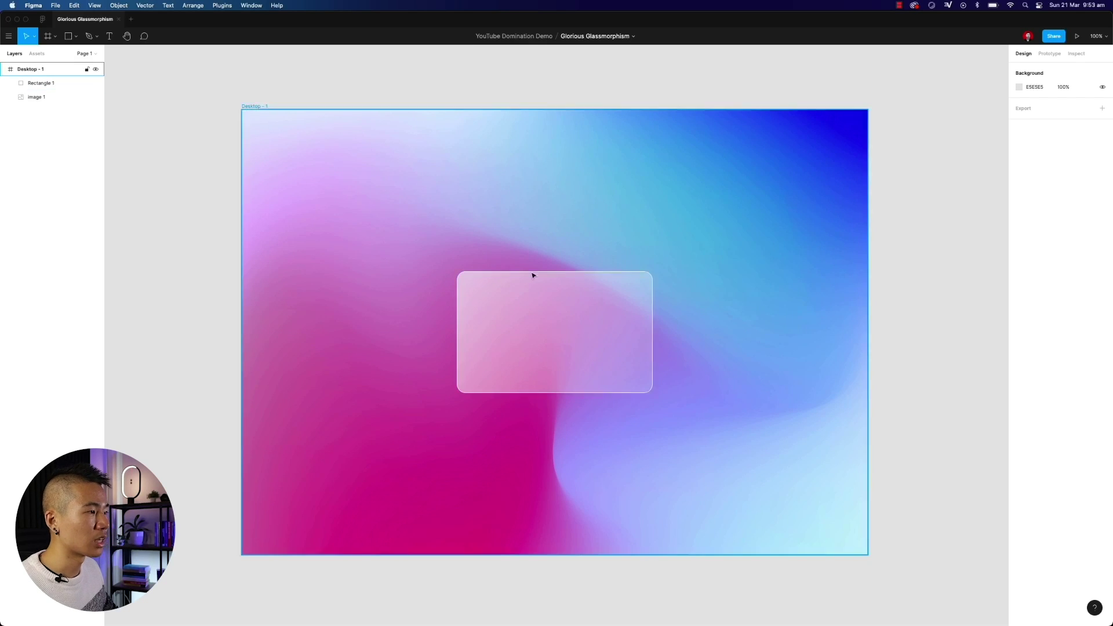
pyautogui.click(621, 308)
pyautogui.click(1064, 294)
pyautogui.write('20')
pyautogui.press('Return')
pyautogui.click(950, 443)
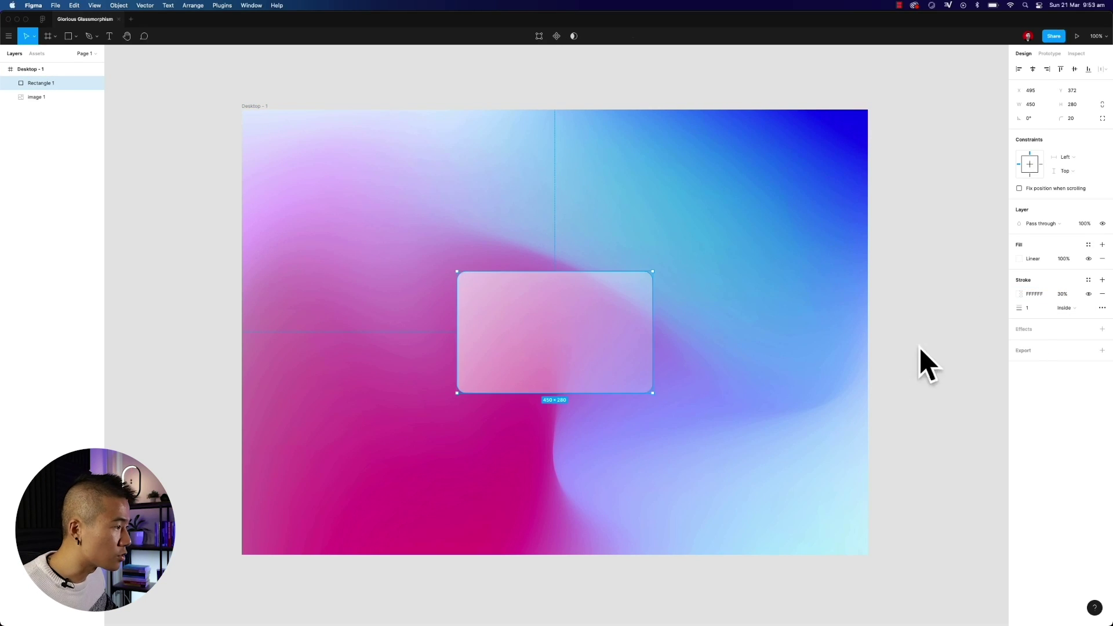
pyautogui.click(887, 367)
pyautogui.click(642, 339)
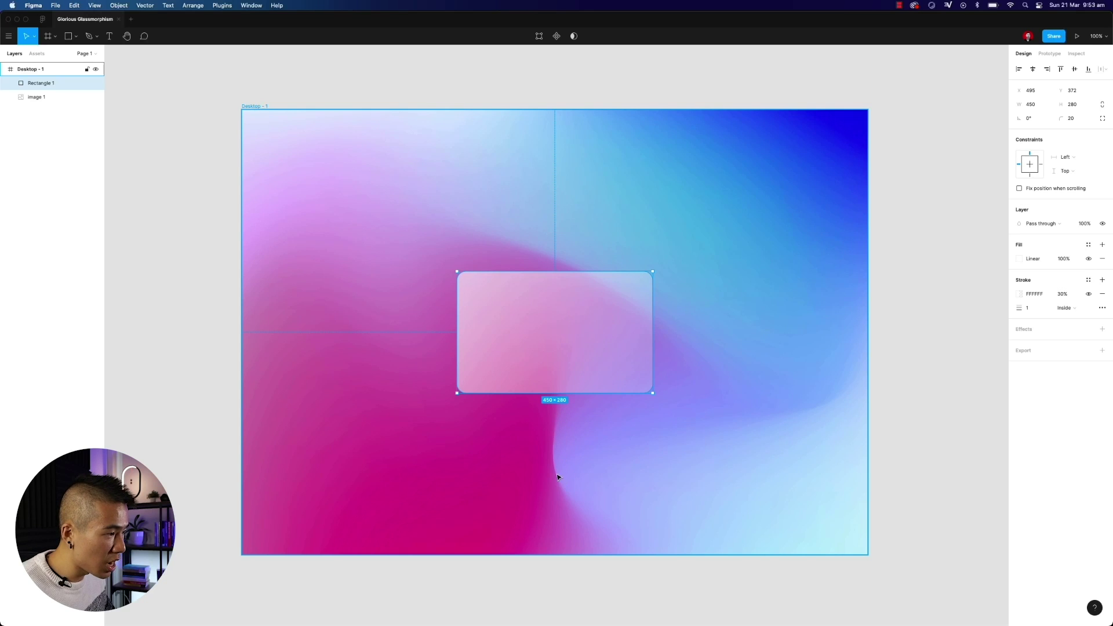
# Apply a Background blur effect to Rectangle 1 and move it to vertical centre, Y 372.
pyautogui.moveTo(579, 313); pyautogui.dragTo(566, 388)
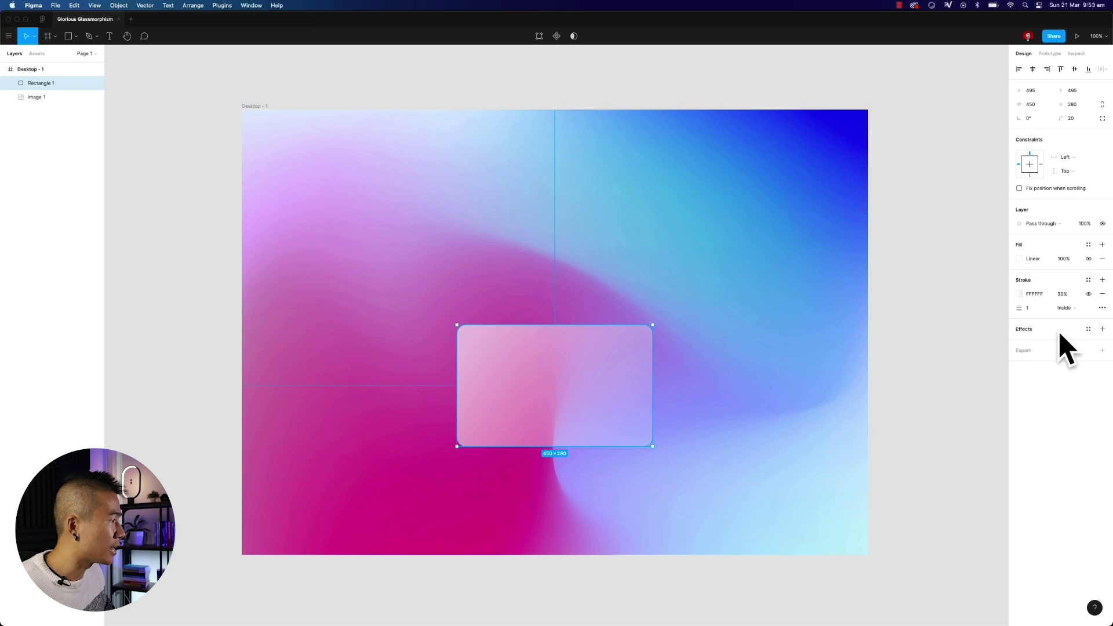
pyautogui.click(1103, 328)
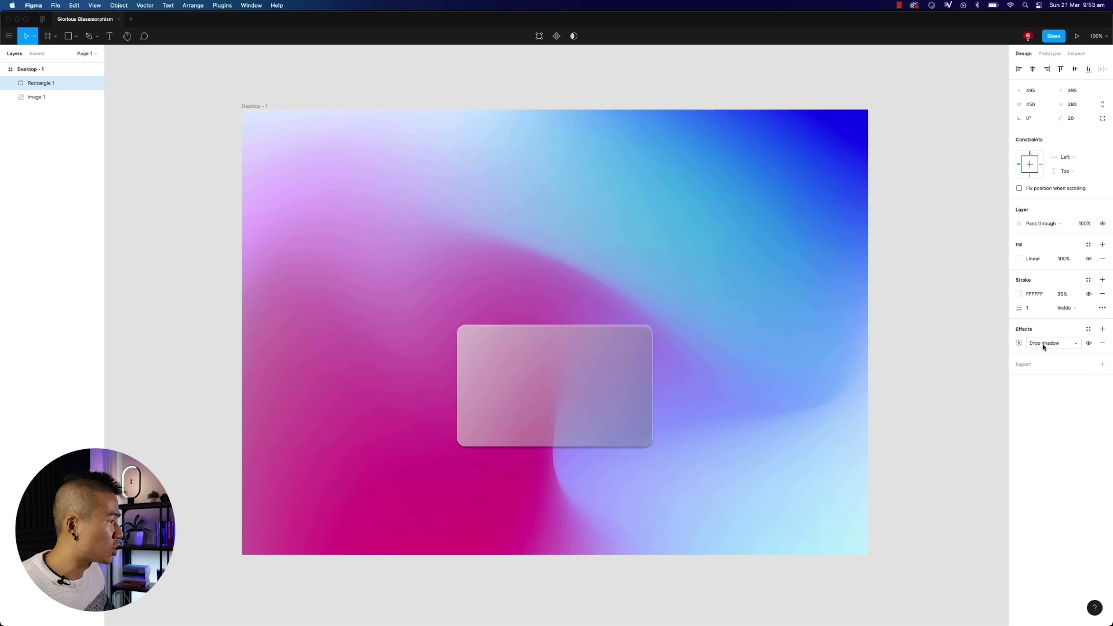
pyautogui.click(1044, 346)
pyautogui.click(1051, 365)
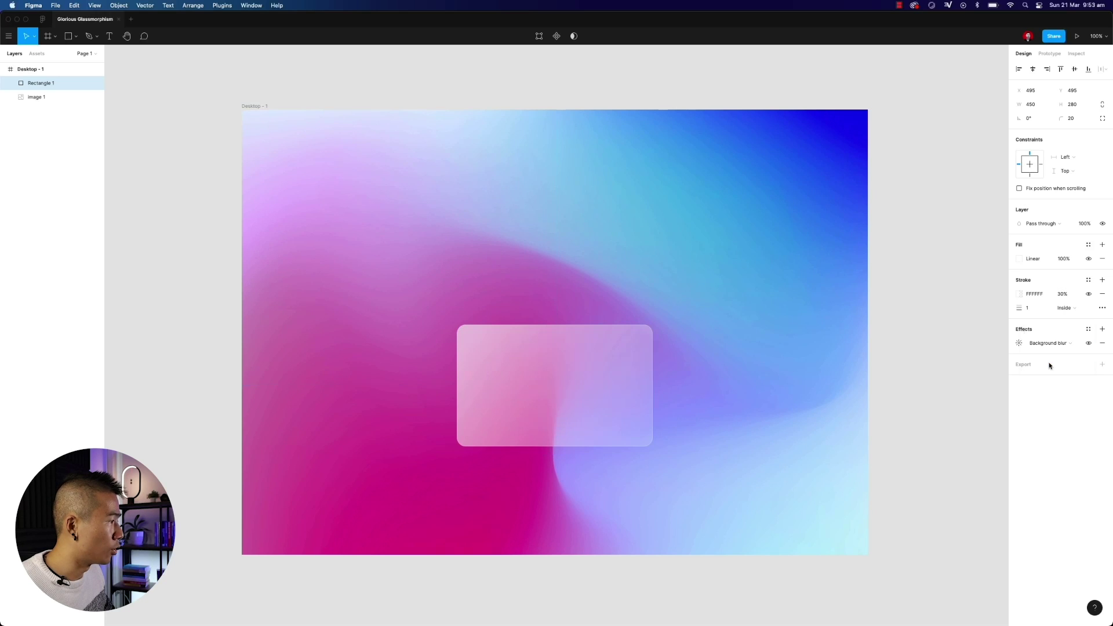
pyautogui.click(1020, 343)
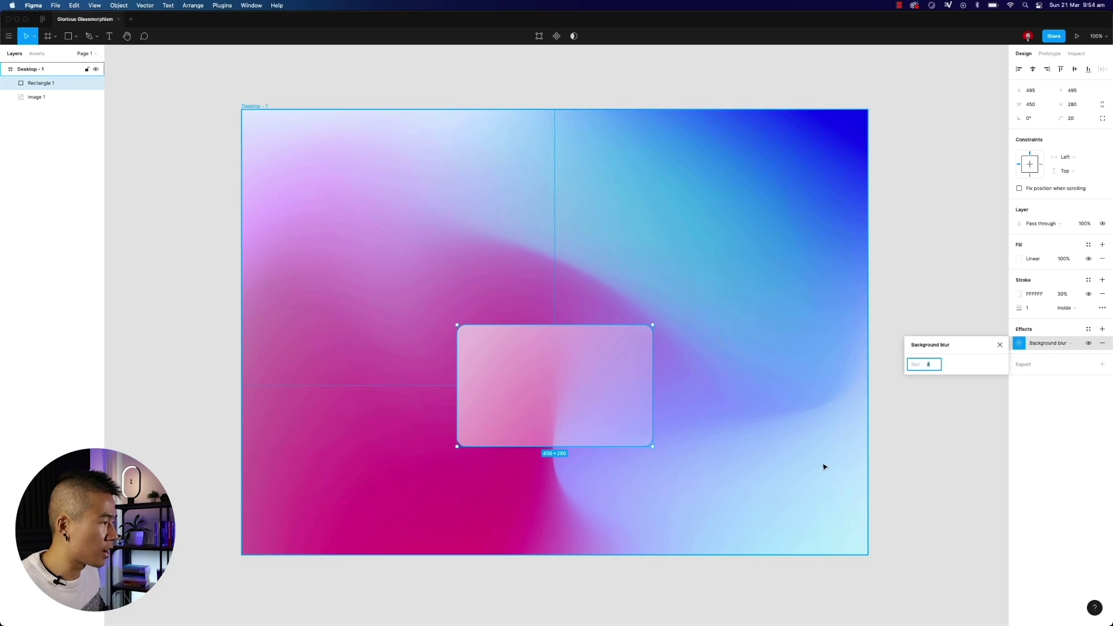
pyautogui.click(916, 385)
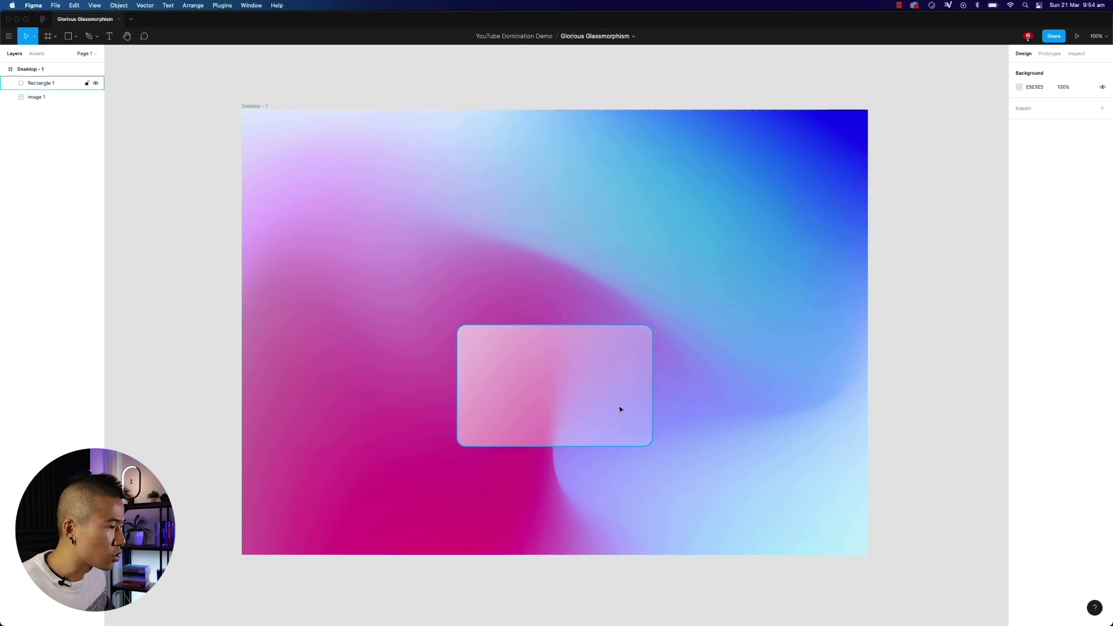
pyautogui.click(576, 358)
pyautogui.moveTo(576, 358)
pyautogui.mouseDown()
pyautogui.moveTo(589, 427)
pyautogui.moveTo(592, 362)
pyautogui.moveTo(586, 405)
pyautogui.moveTo(584, 371)
pyautogui.mouseUp()
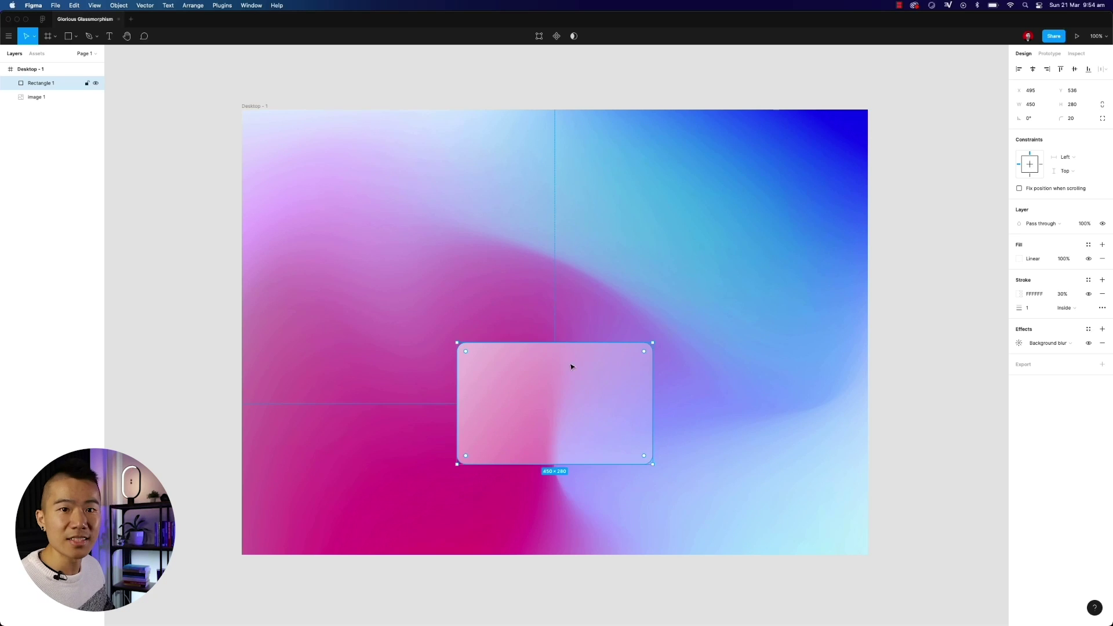
pyautogui.moveTo(574, 412); pyautogui.dragTo(564, 359)
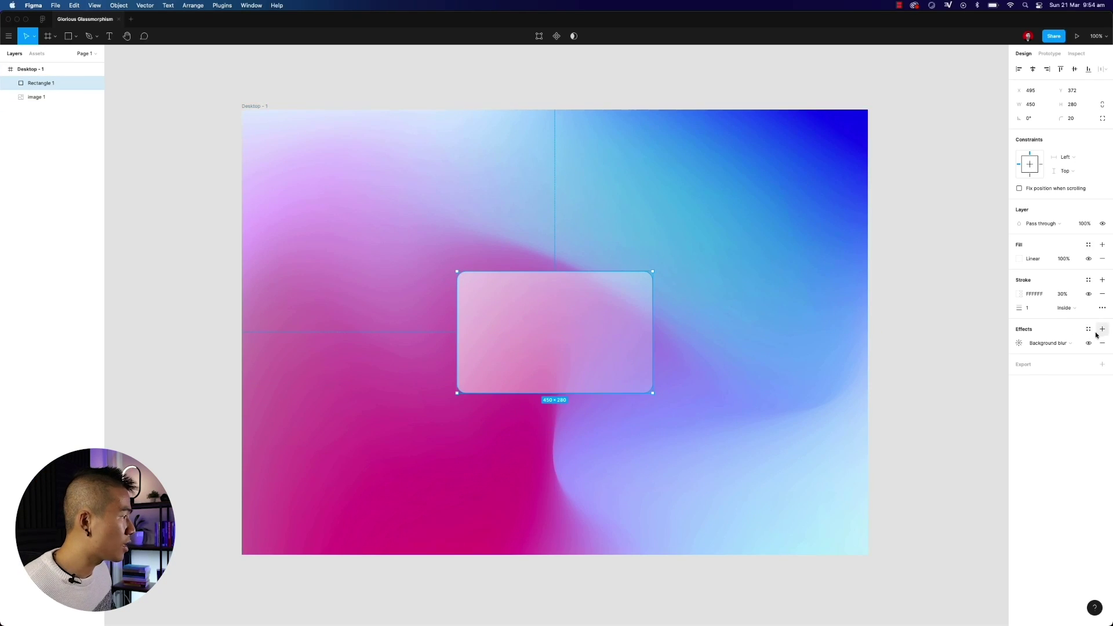
# Add a drop shadow to the card with Y offset 20 and 5% opacity.
pyautogui.click(882, 354)
pyautogui.click(606, 341)
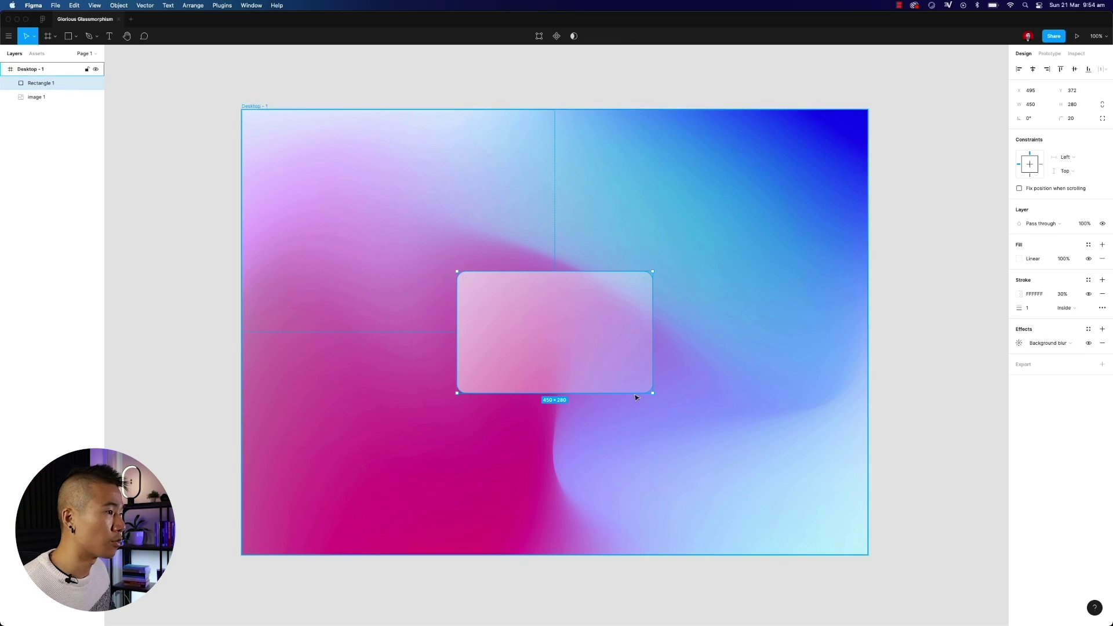
pyautogui.click(1102, 329)
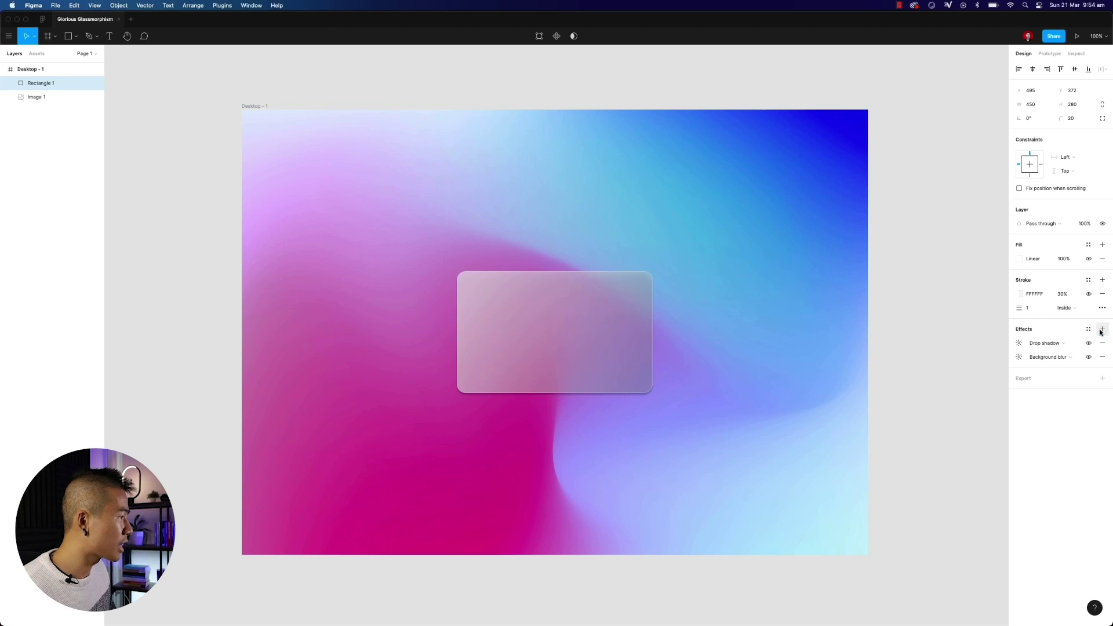
pyautogui.click(1019, 343)
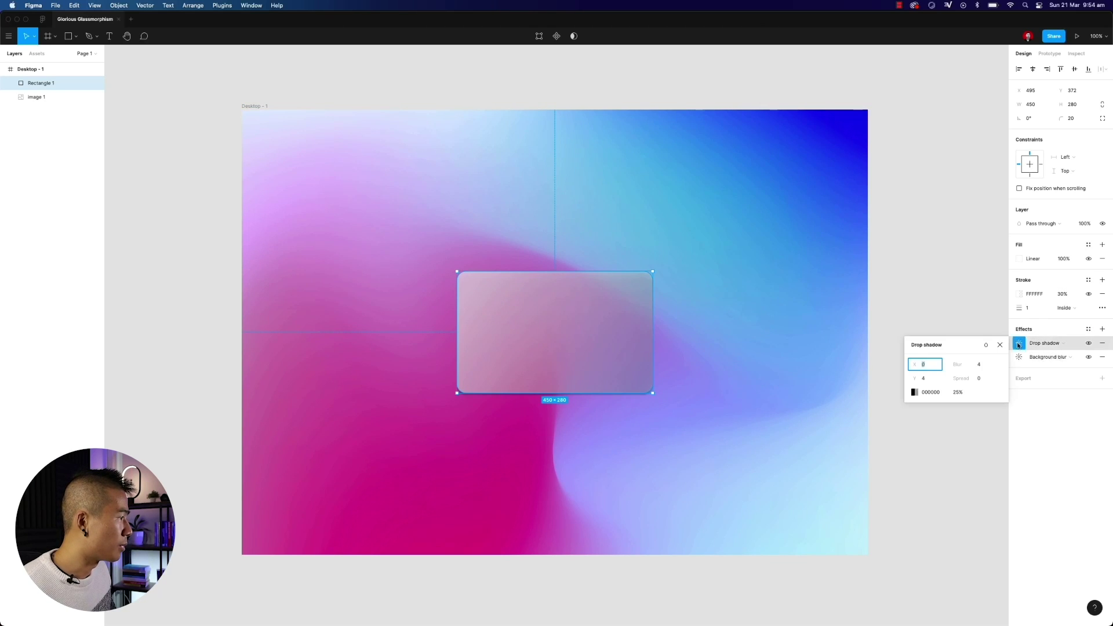
pyautogui.click(980, 369)
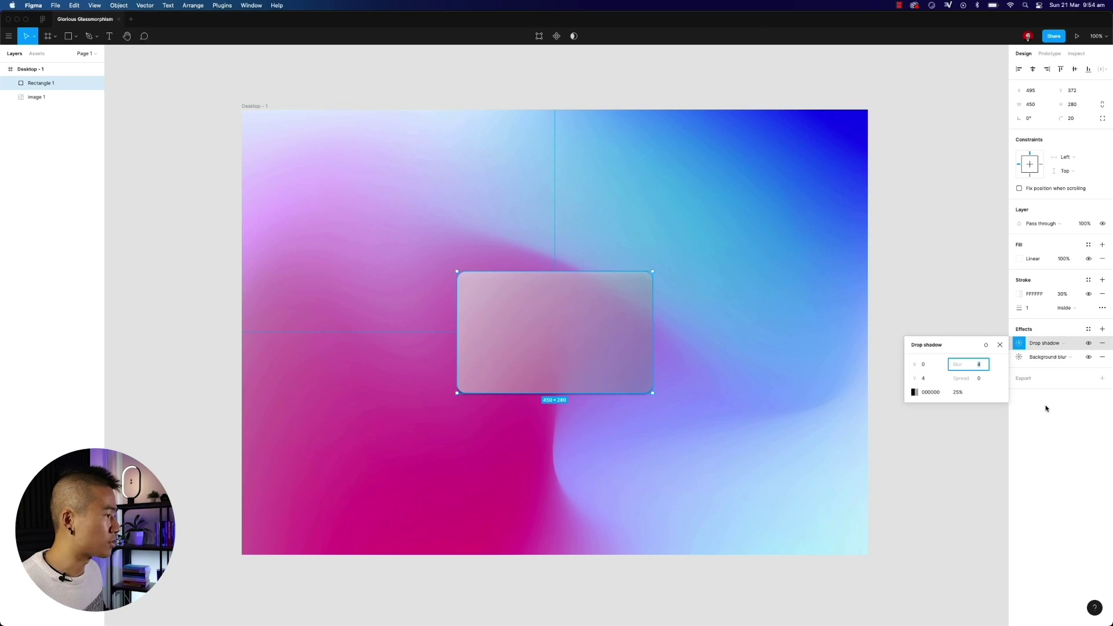
pyautogui.write('20')
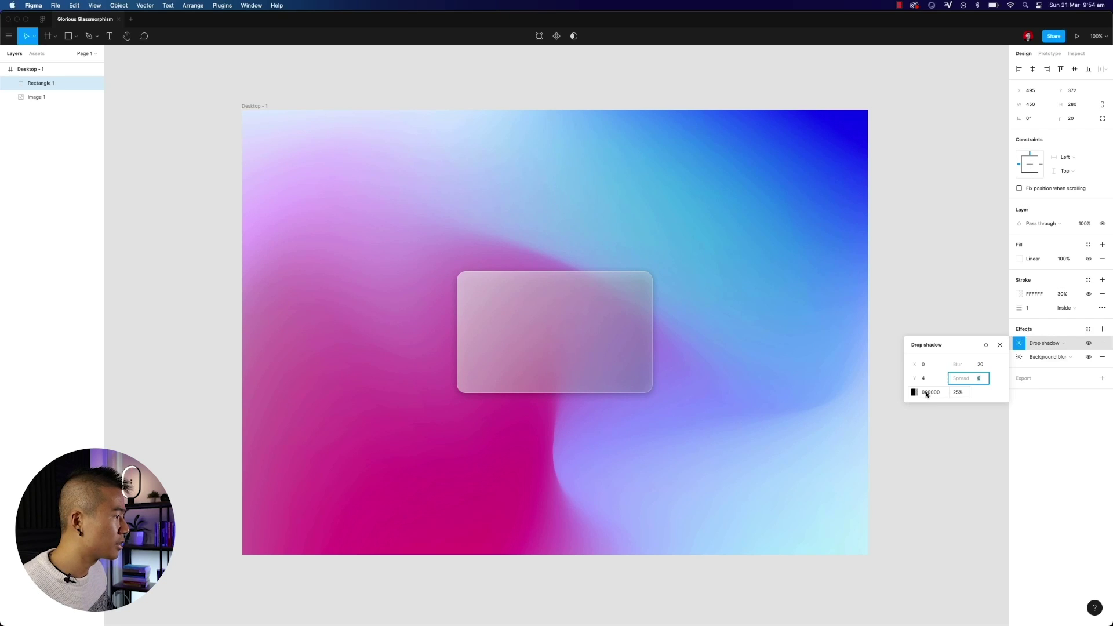
pyautogui.click(926, 380)
pyautogui.write('24')
pyautogui.press('Return')
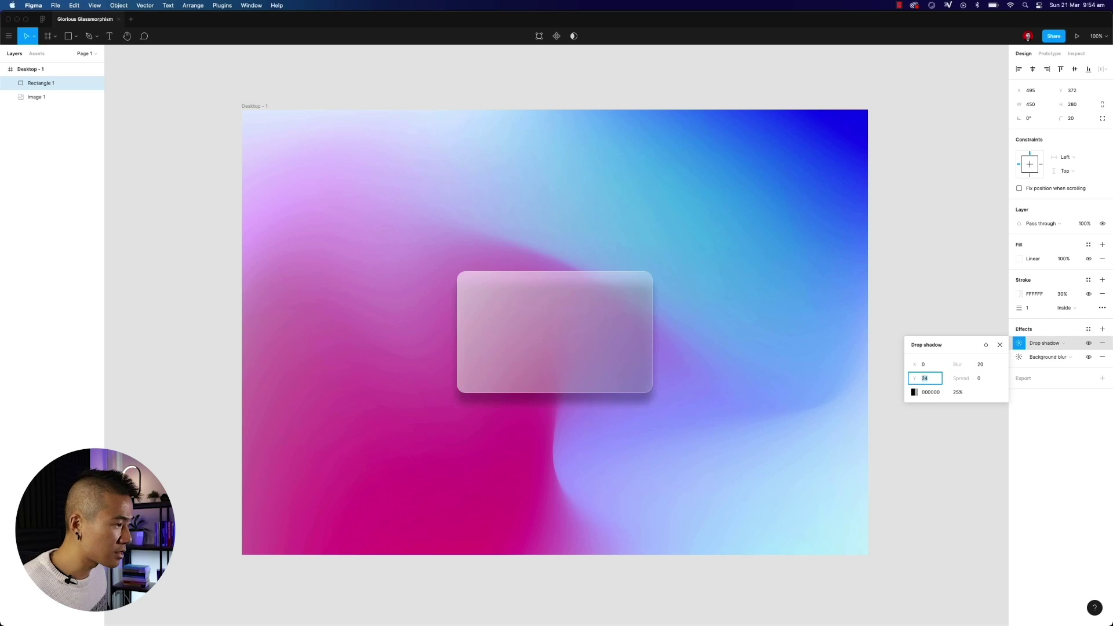
pyautogui.write('20')
pyautogui.press('Tab')
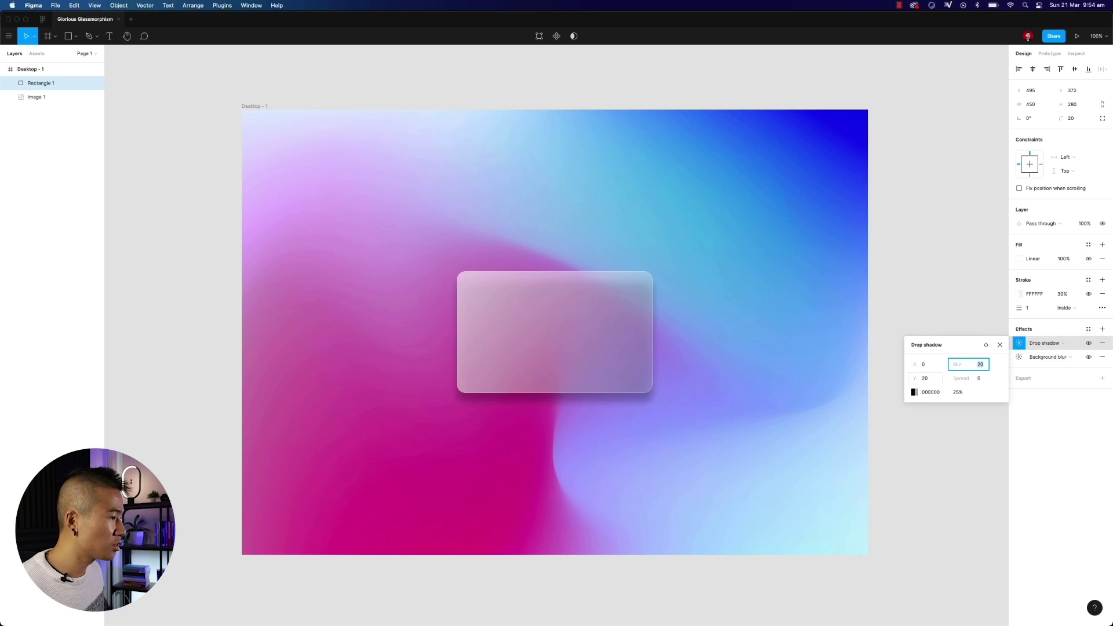
pyautogui.click(961, 398)
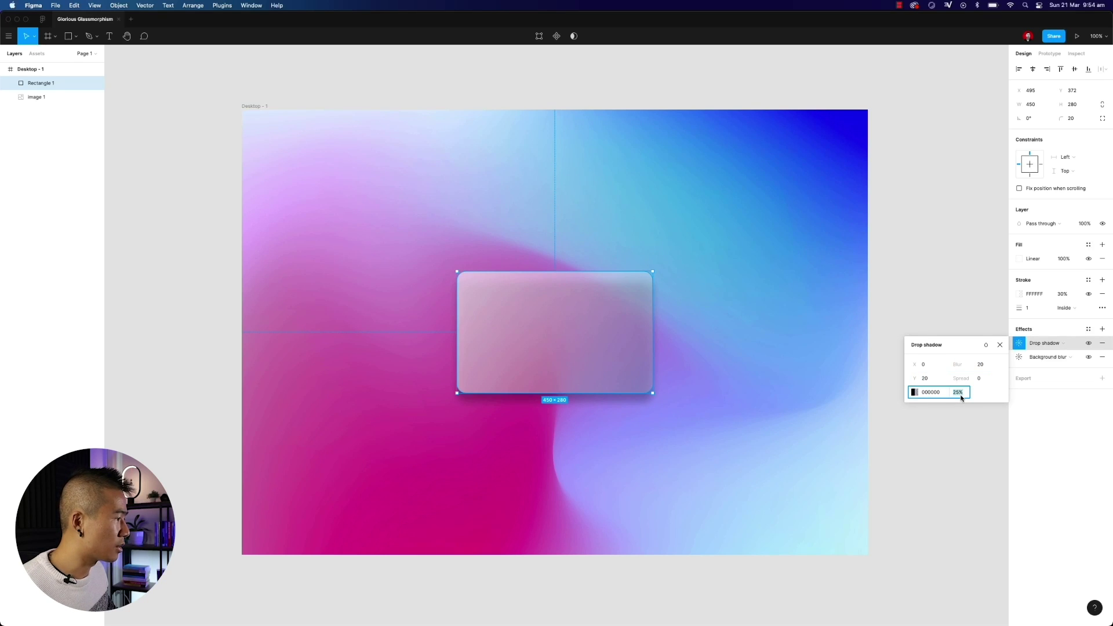
pyautogui.press('Return')
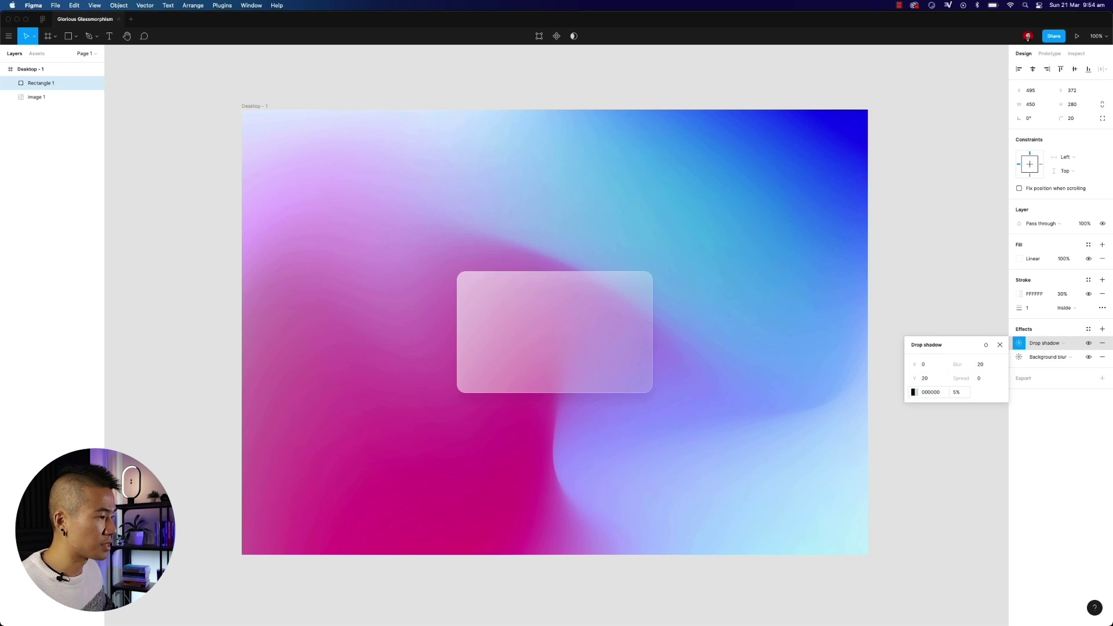
# Set the card's shadow blur to 40.
pyautogui.click(979, 367)
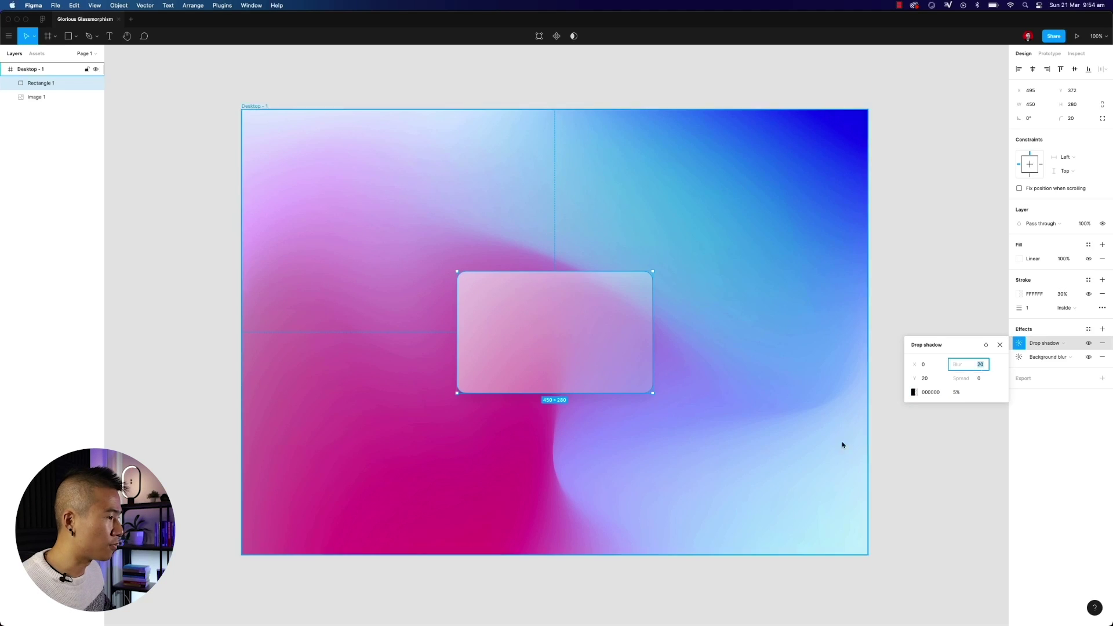
pyautogui.write('40')
pyautogui.press('Return')
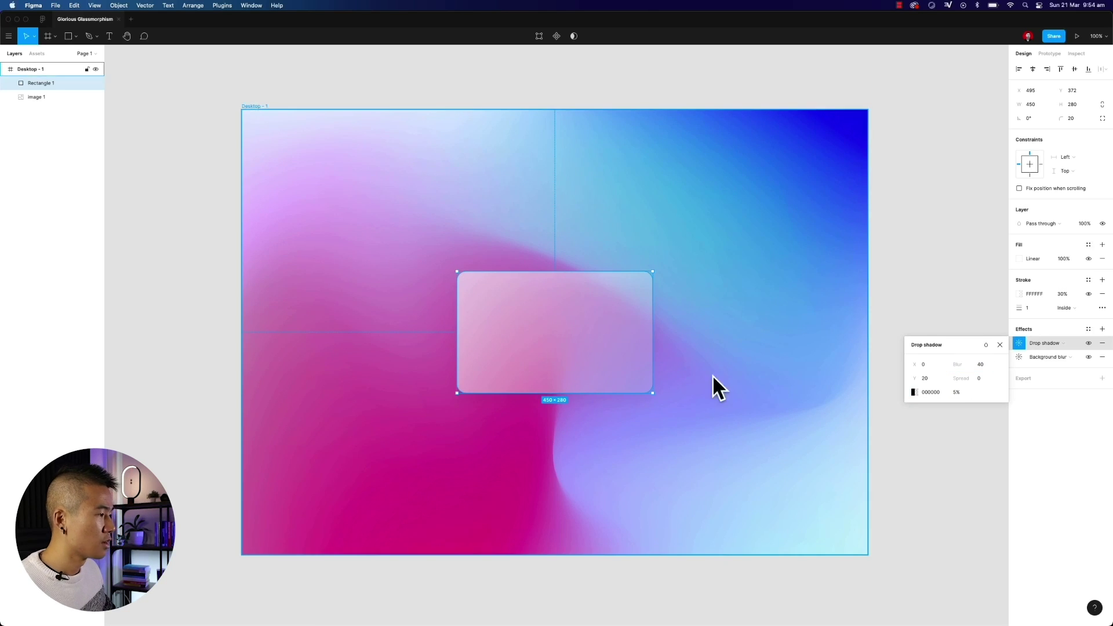
pyautogui.click(910, 508)
pyautogui.click(597, 340)
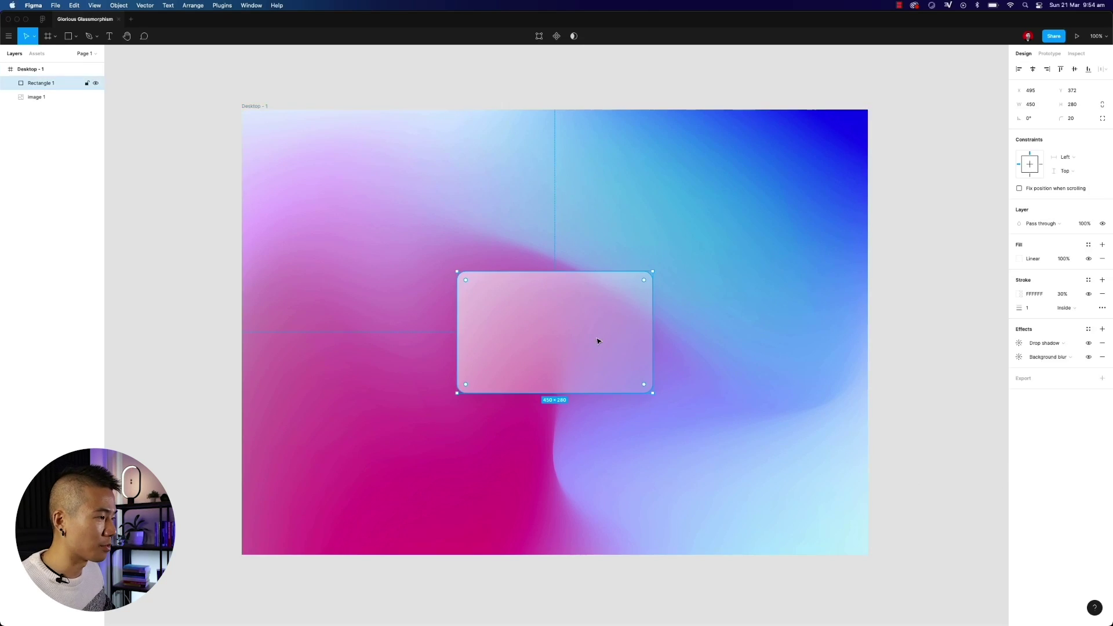
pyautogui.click(917, 335)
pyautogui.moveTo(544, 298)
pyautogui.mouseDown()
pyautogui.moveTo(548, 370)
pyautogui.moveTo(557, 312)
pyautogui.mouseUp()
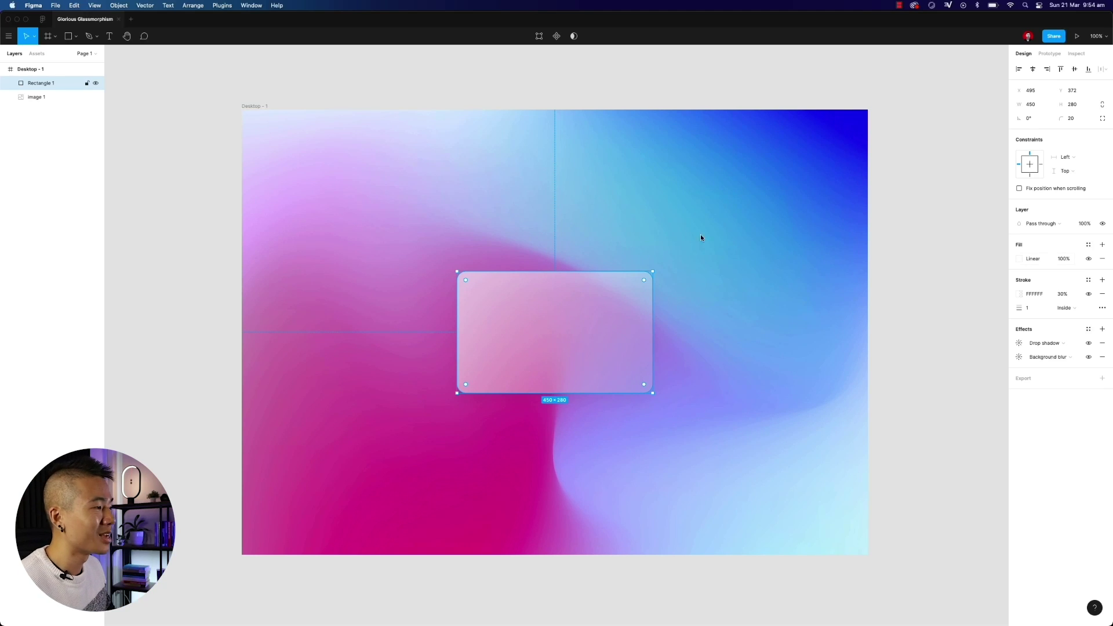
pyautogui.click(996, 268)
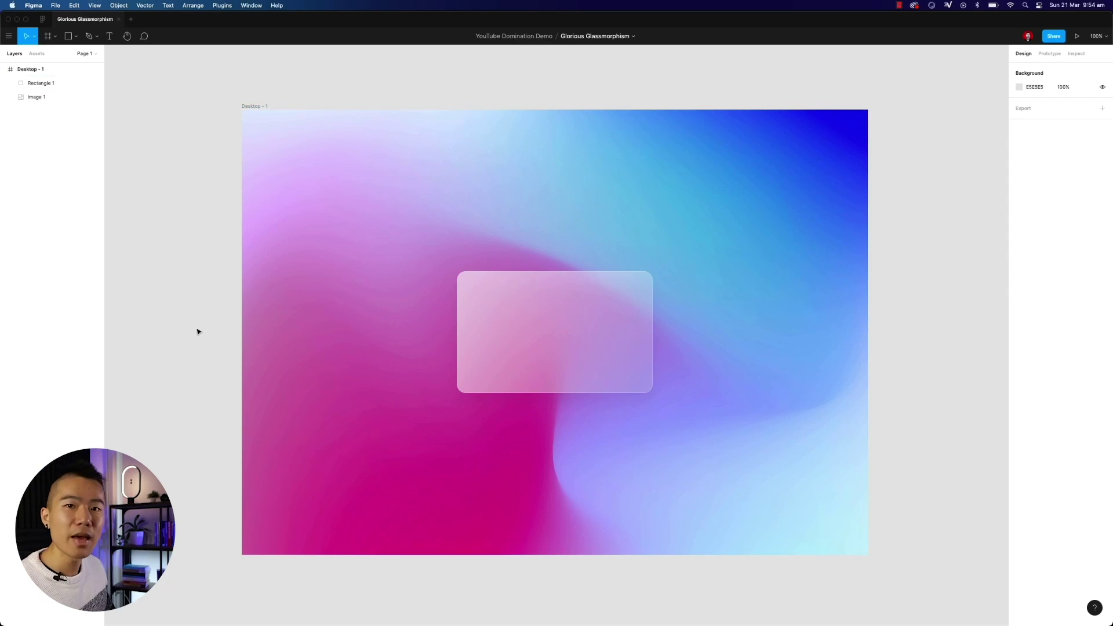
# Add a text layer reading 'Mizko Media' in the card's lower left.
pyautogui.press('t')
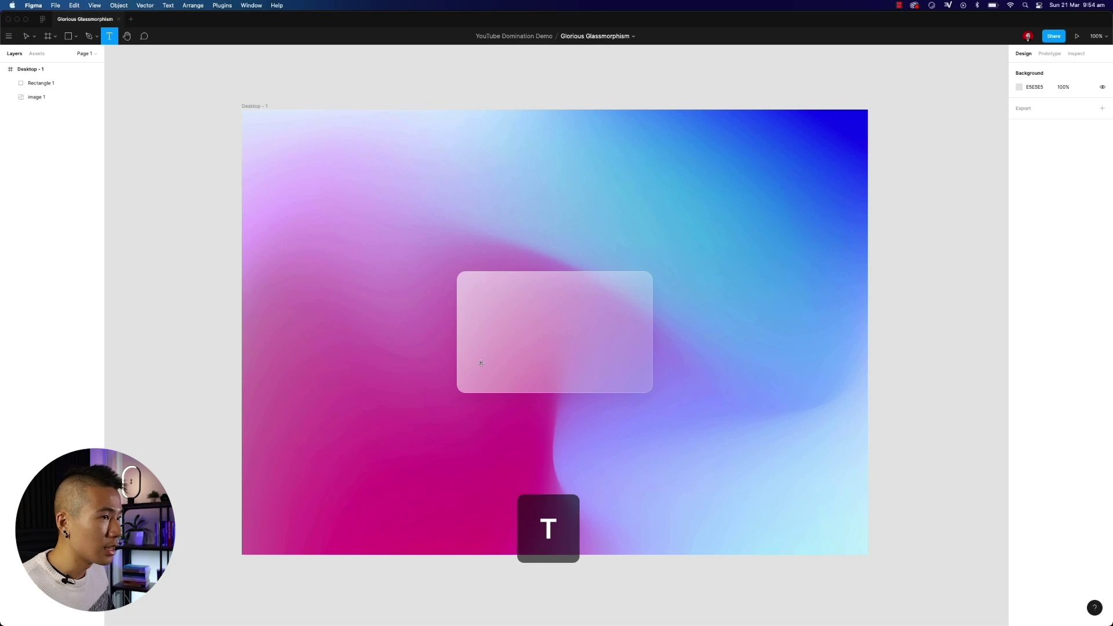
pyautogui.click(482, 363)
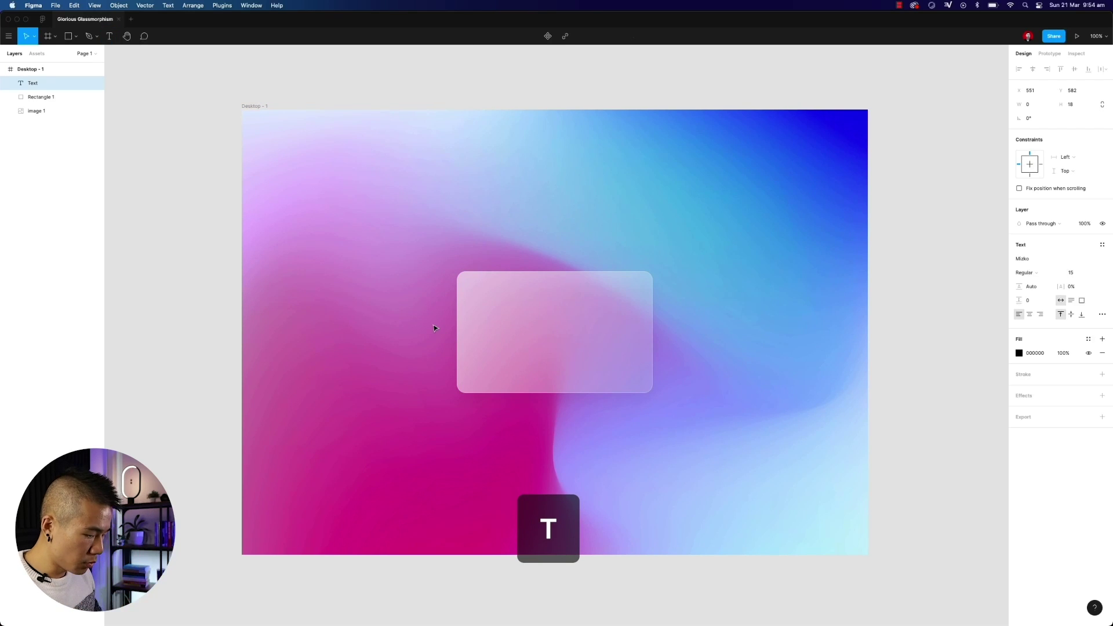
pyautogui.write('Mizko Media')
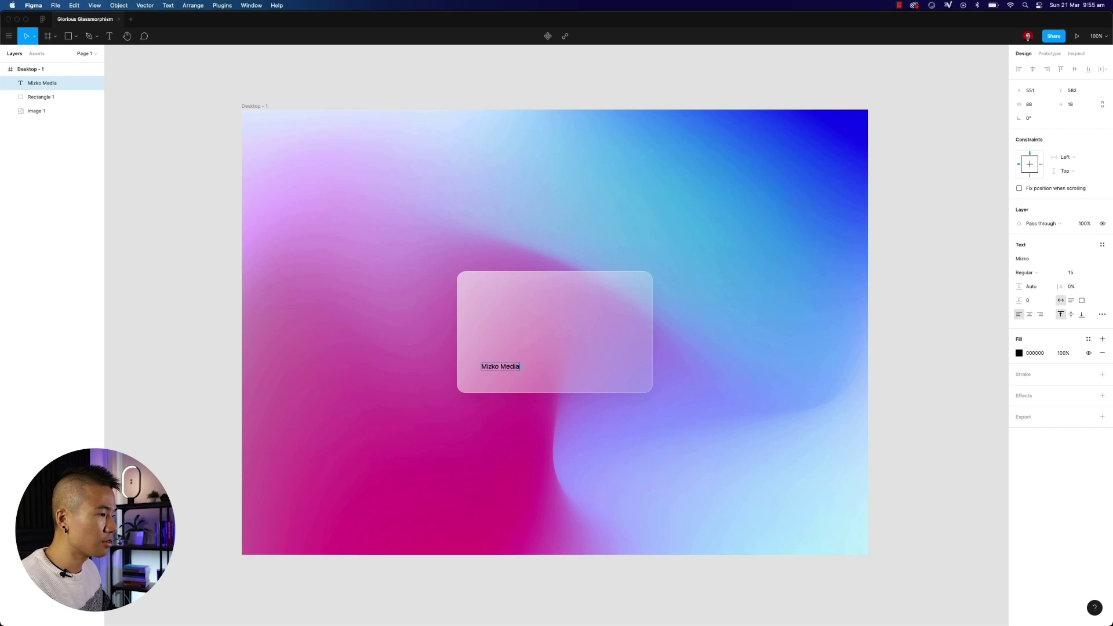
pyautogui.press('Escape')
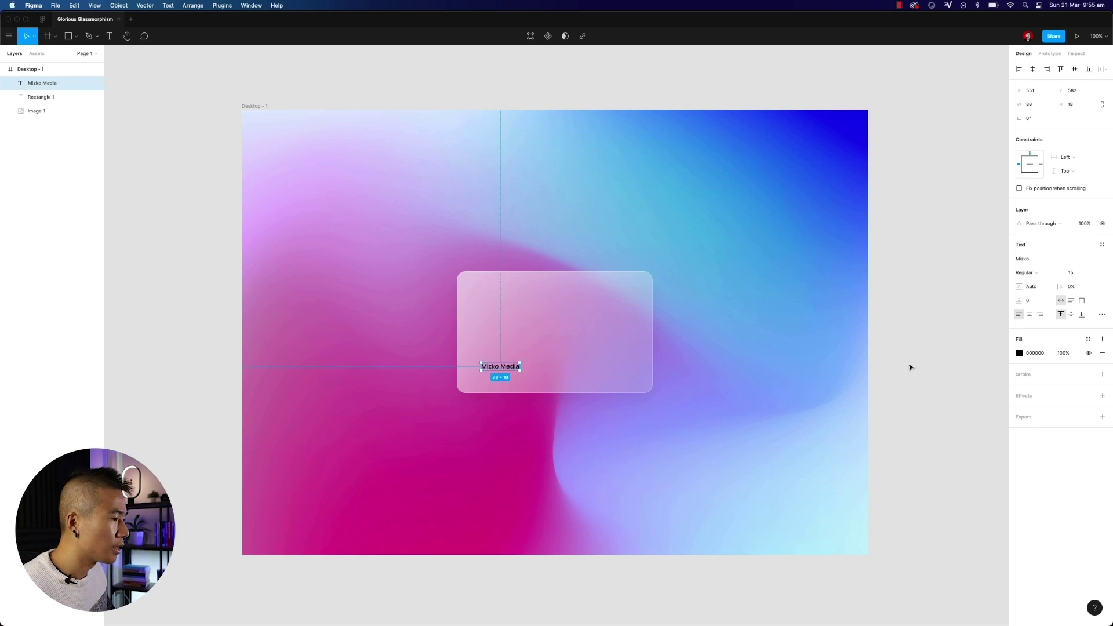
# Colour the Mizko Media text white (FFFFFF) and nudge it into position.
pyautogui.click(1024, 357)
pyautogui.click(962, 491)
pyautogui.write('ffffff')
pyautogui.press('Return')
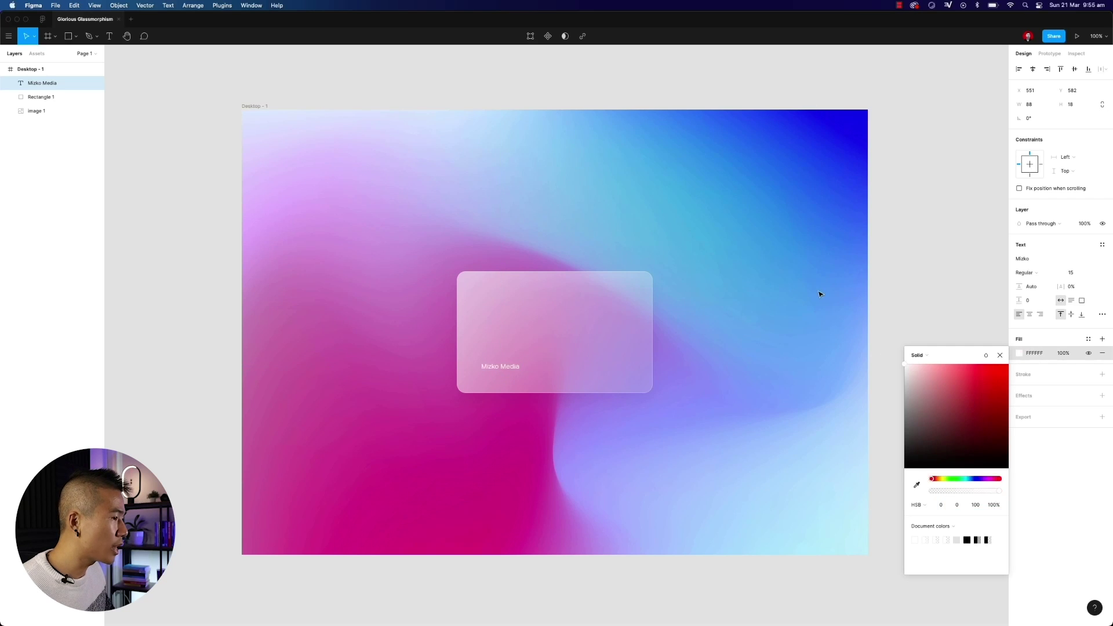
pyautogui.click(915, 284)
pyautogui.moveTo(502, 369); pyautogui.dragTo(499, 374)
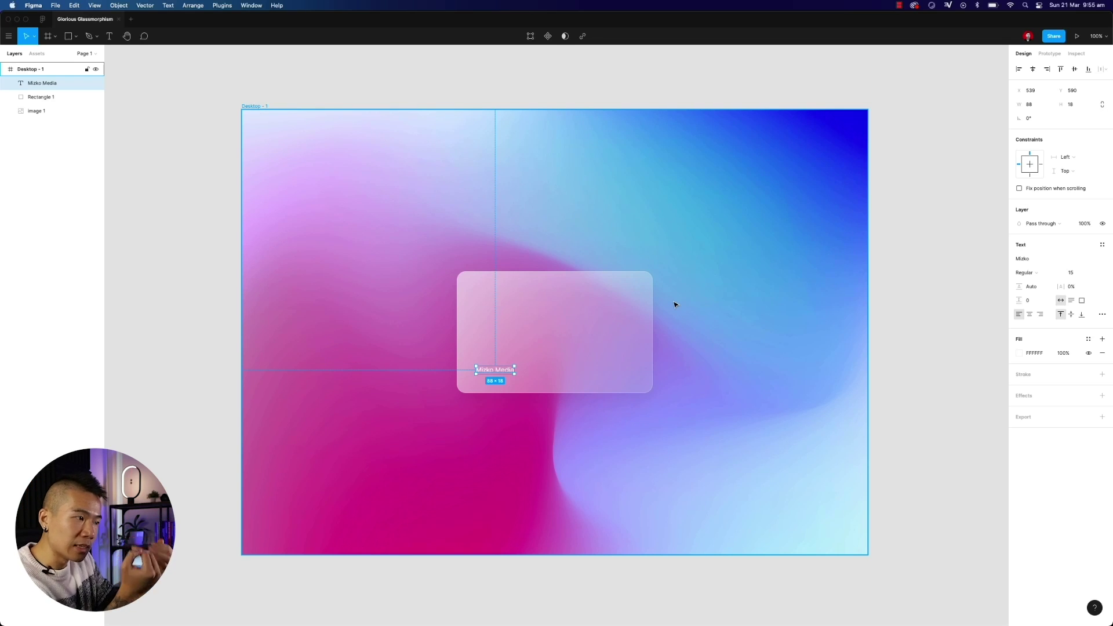
# Give the Mizko Media text a black drop shadow: Y 1, blur 2, 30% opacity.
pyautogui.press('super+equal')
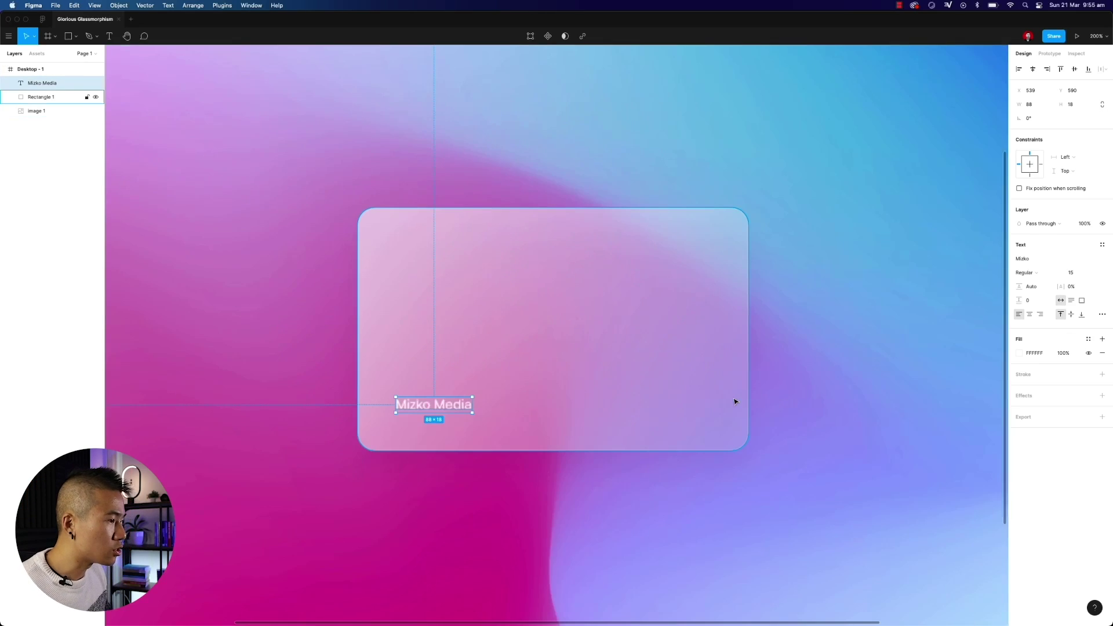
pyautogui.click(1103, 397)
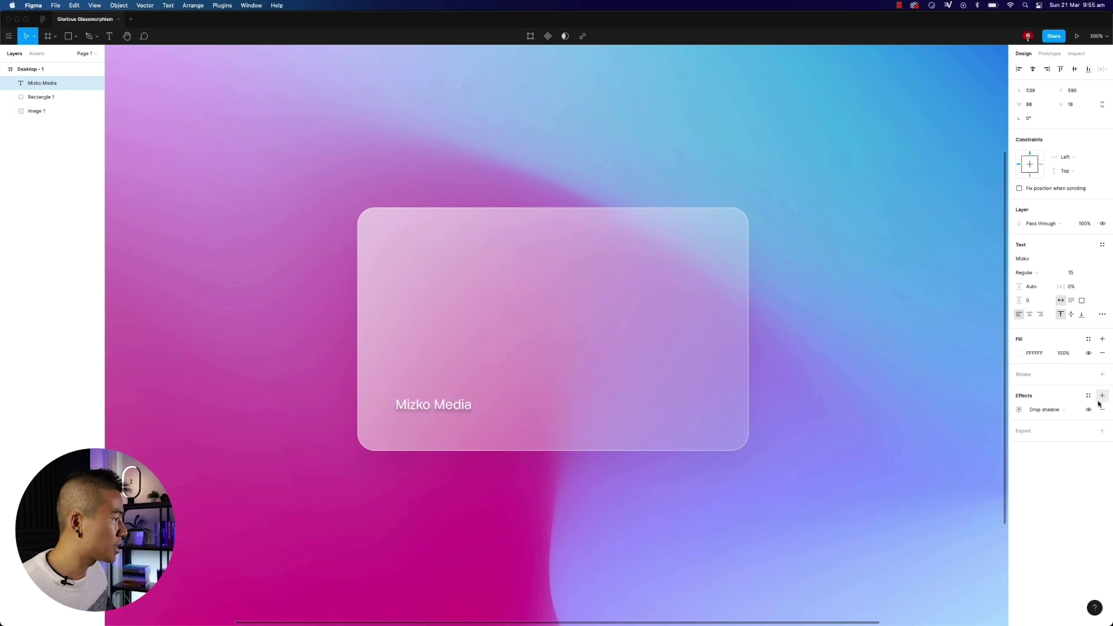
pyautogui.click(1019, 414)
pyautogui.click(986, 434)
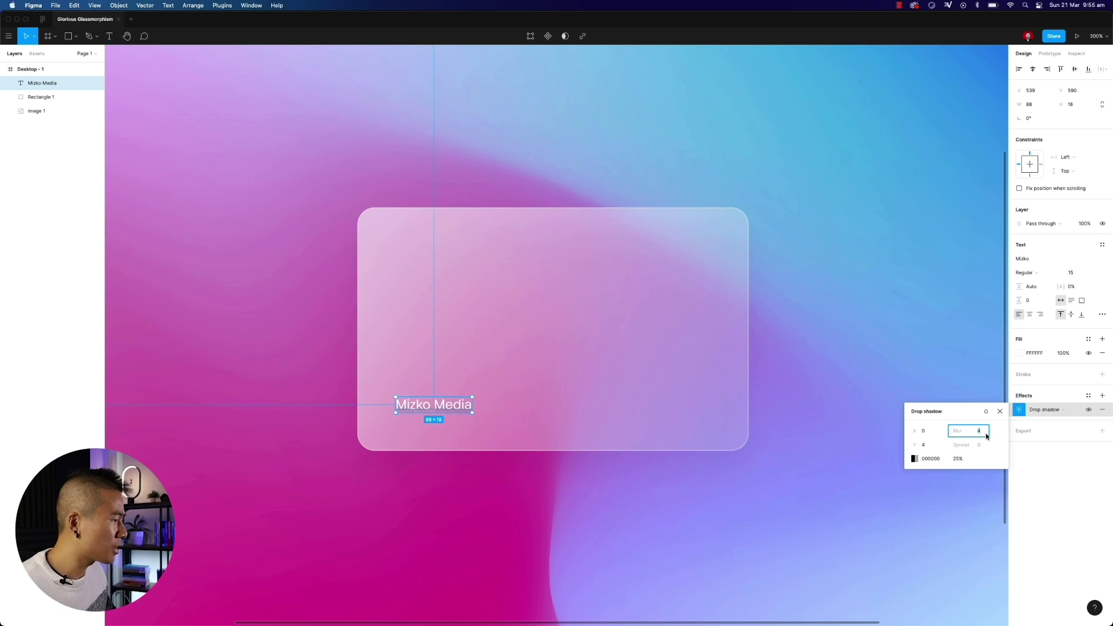
pyautogui.click(930, 446)
pyautogui.write('1')
pyautogui.press('Tab')
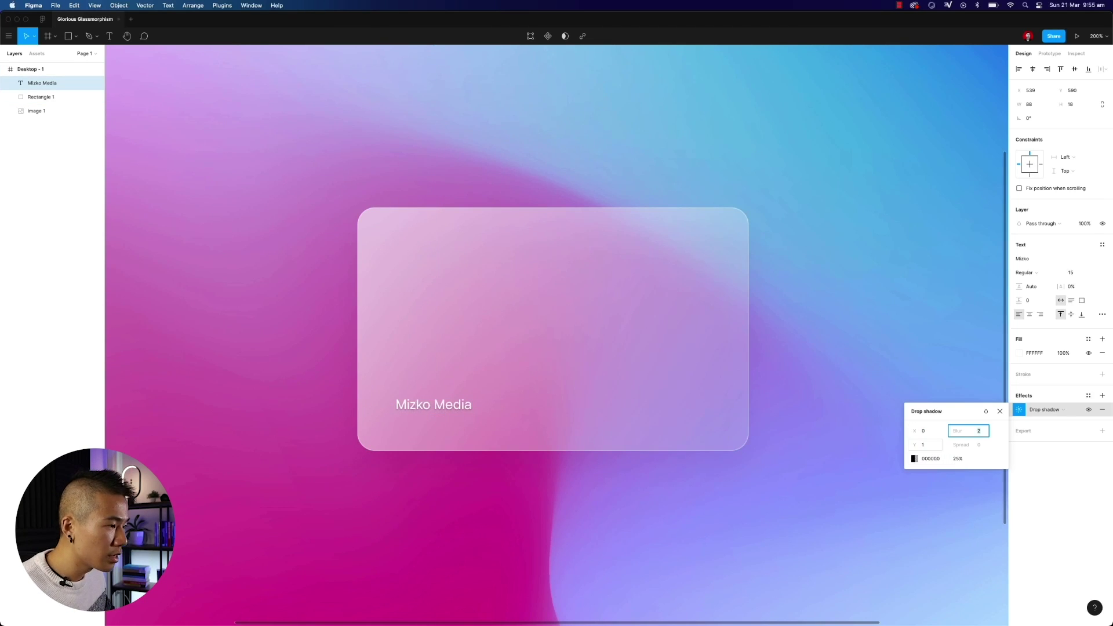
pyautogui.click(958, 462)
pyautogui.write('3')
pyautogui.press('Return')
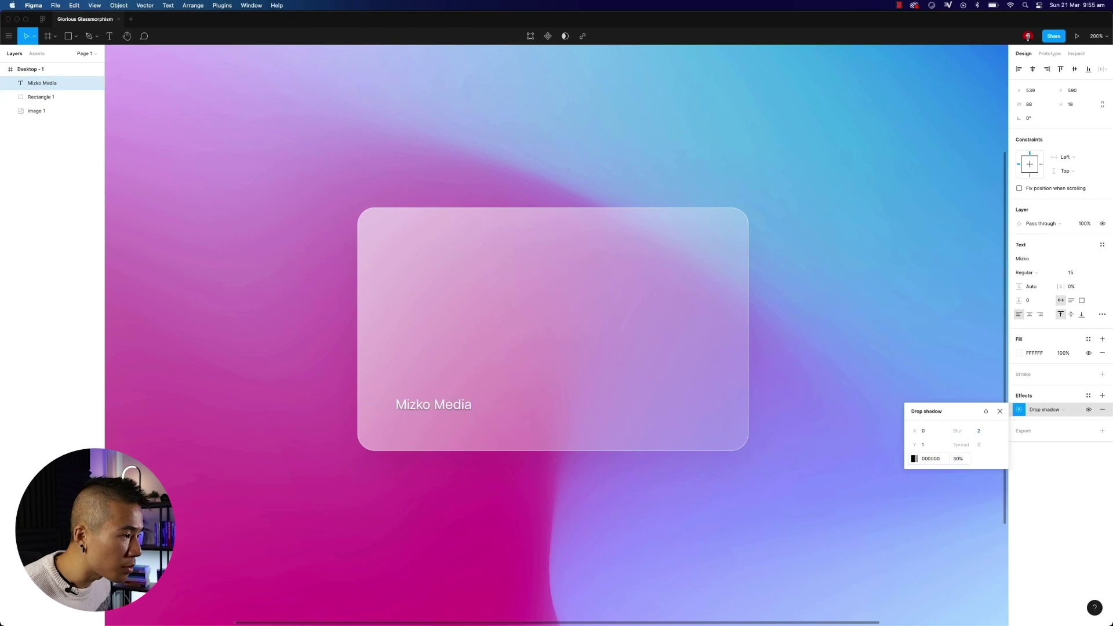
pyautogui.click(890, 261)
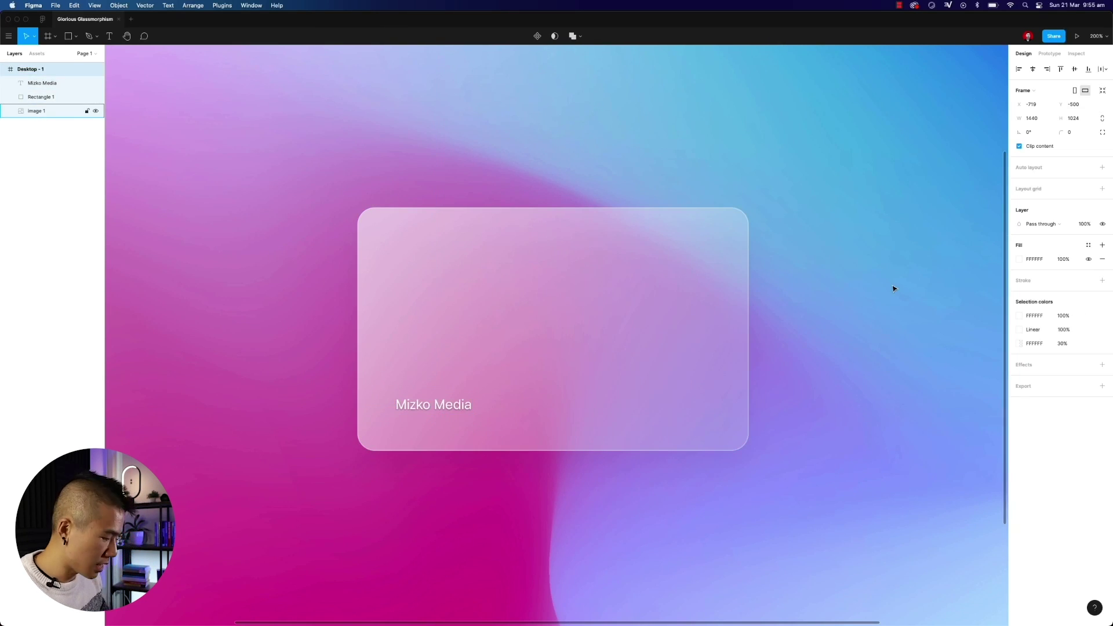
pyautogui.hotkey('shift', '0')
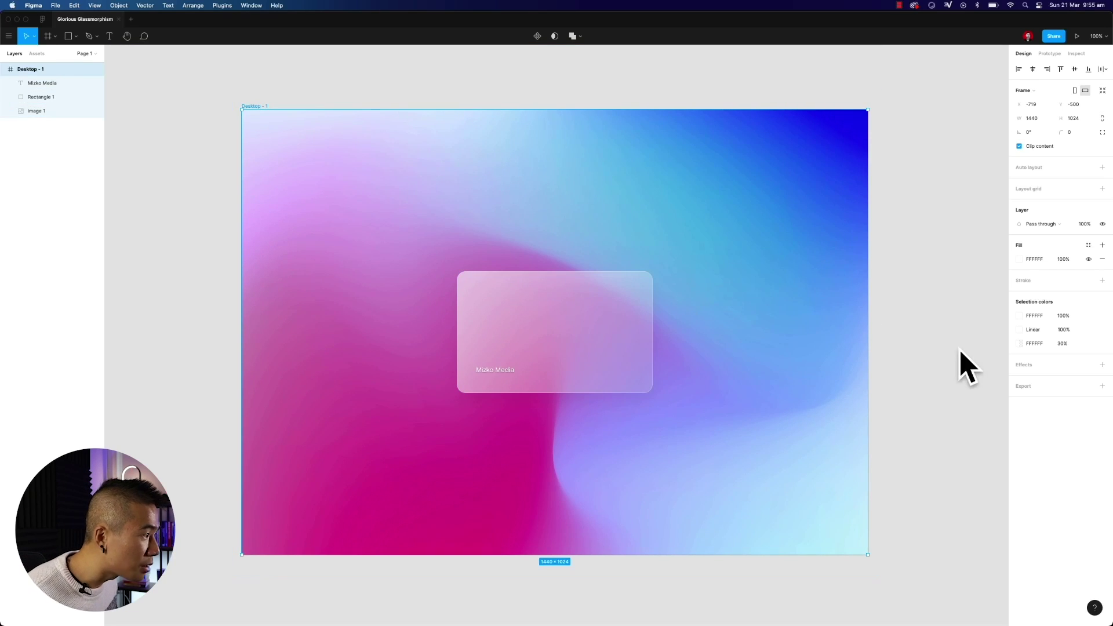
# Nudge the Mizko Media text up 10 px to Y 580 and duplicate it.
pyautogui.click(910, 363)
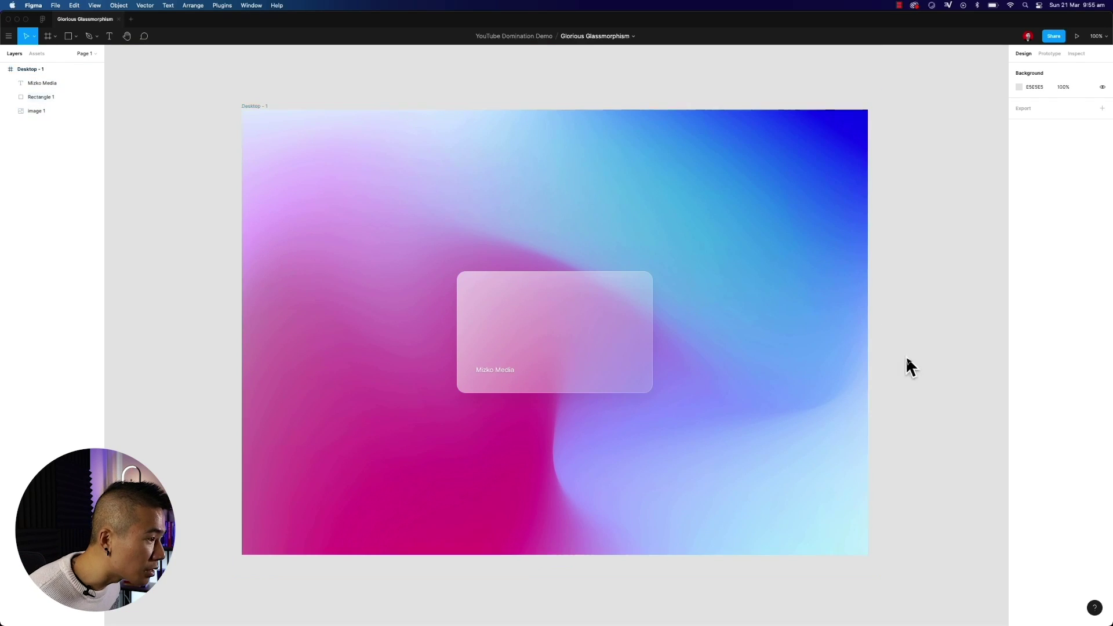
pyautogui.click(509, 370)
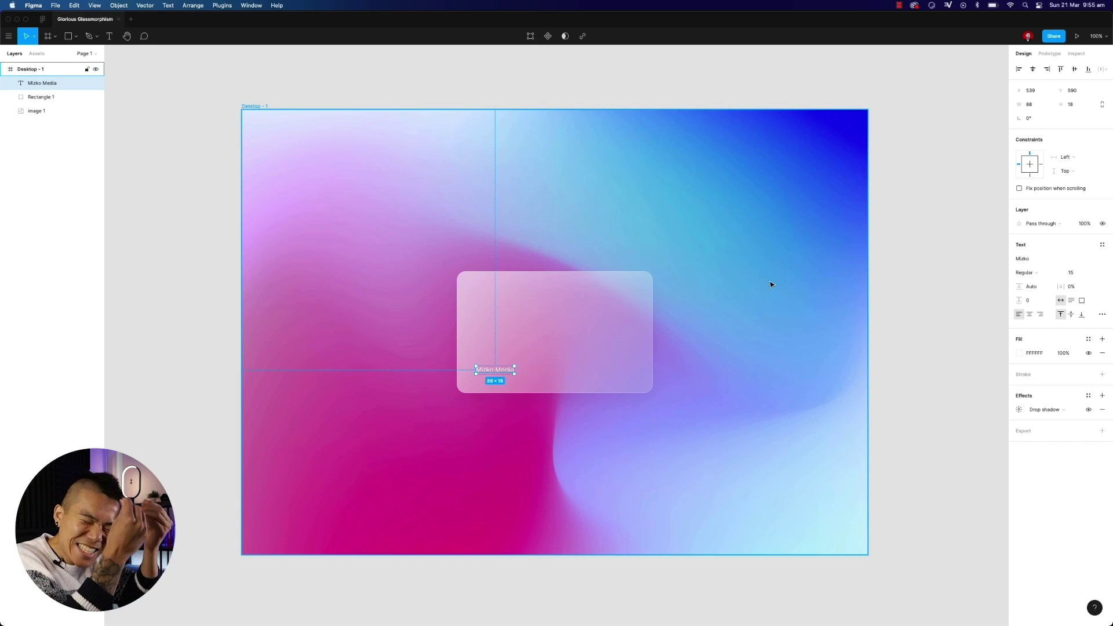
pyautogui.hotkey('shift', 'Up')
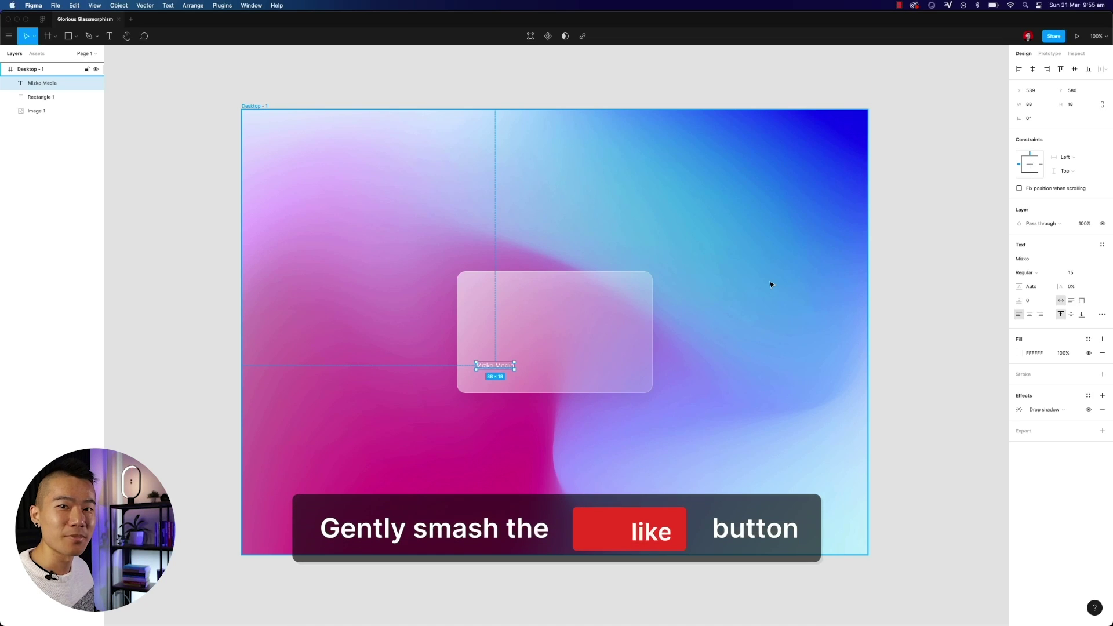
pyautogui.press('super+d')
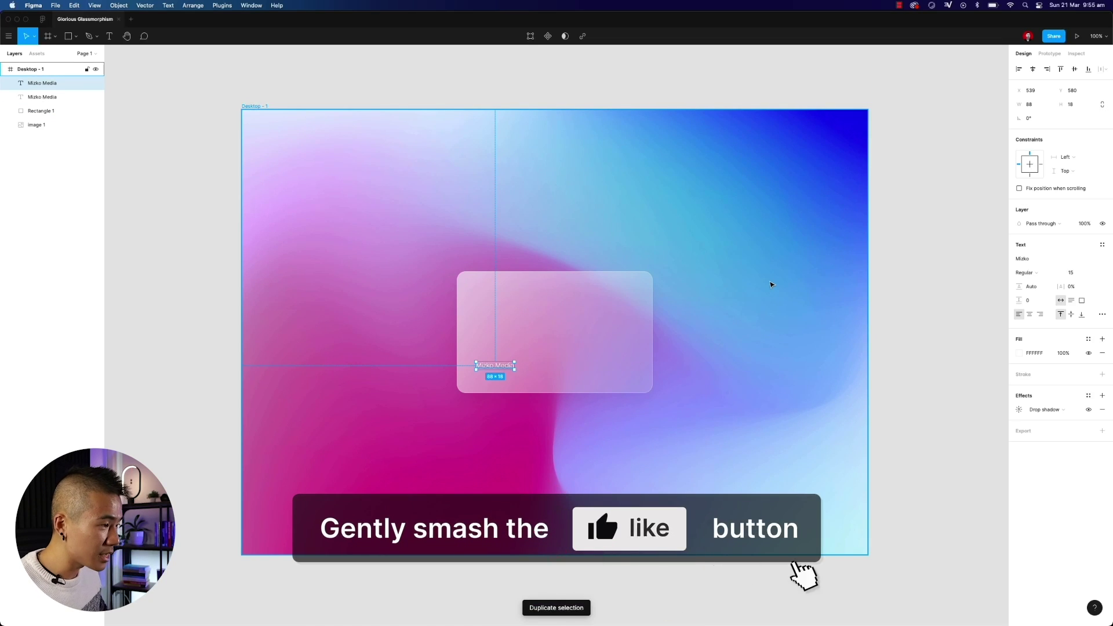
pyautogui.hotkey('shift', 'Down')
pyautogui.hotkey('shift', 'Down')
pyautogui.press('Down')
pyautogui.press('Down')
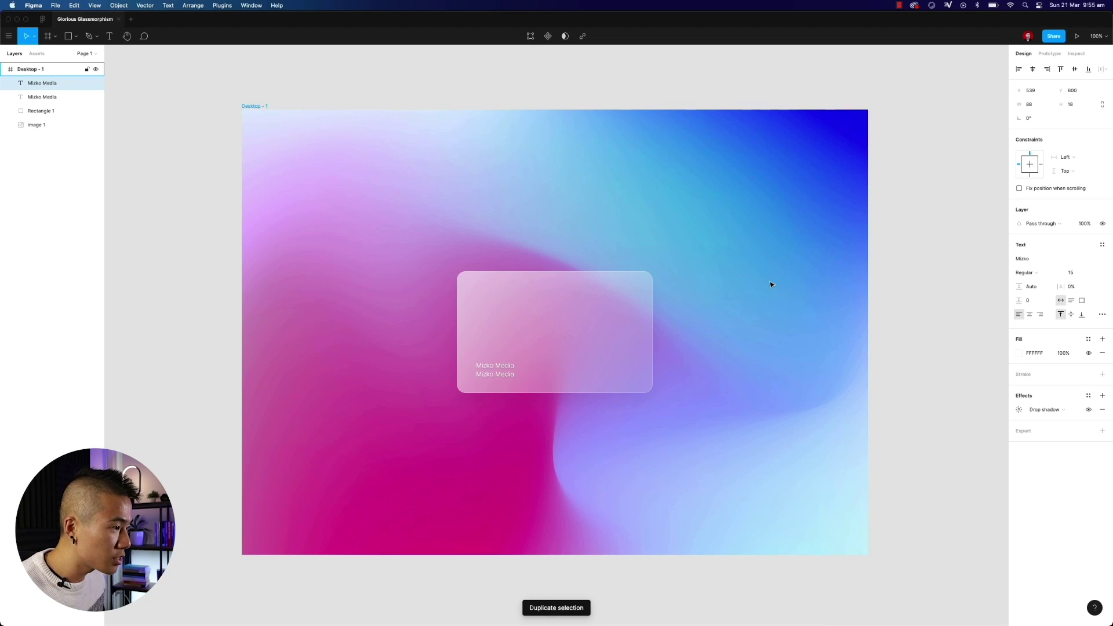
pyautogui.press('Down')
pyautogui.press('Down')
pyautogui.press('super+equal')
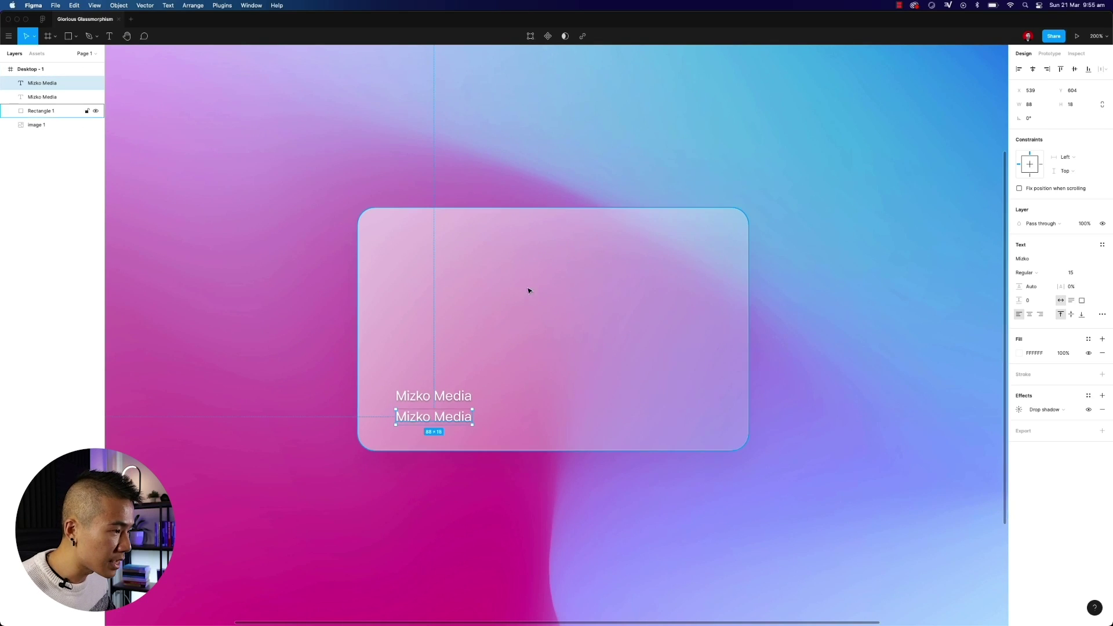
pyautogui.doubleClick(435, 419)
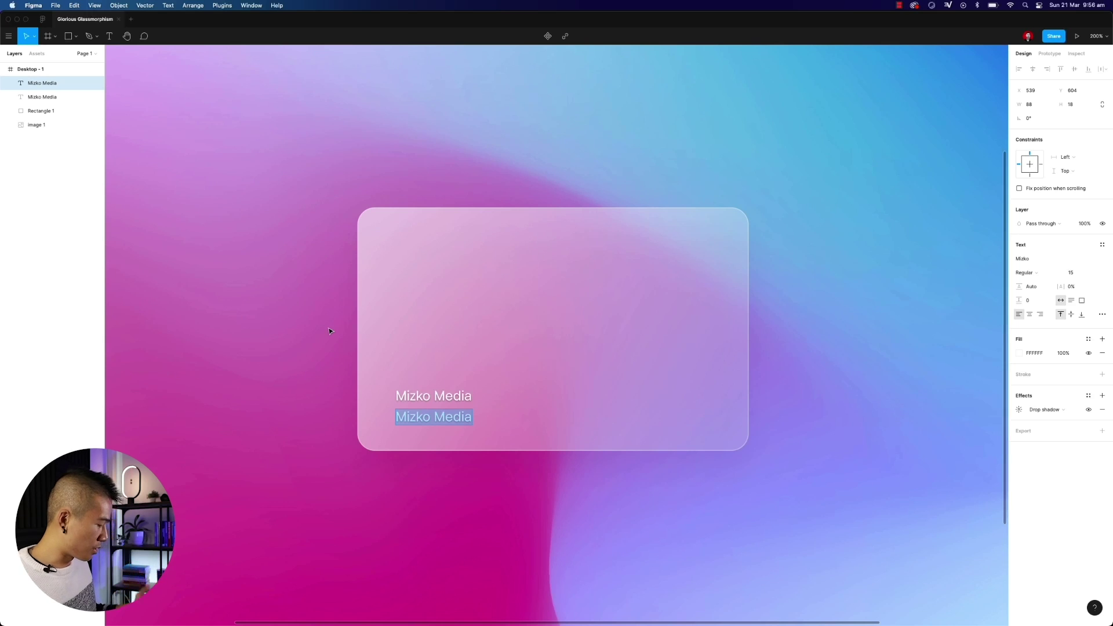
pyautogui.write('6')
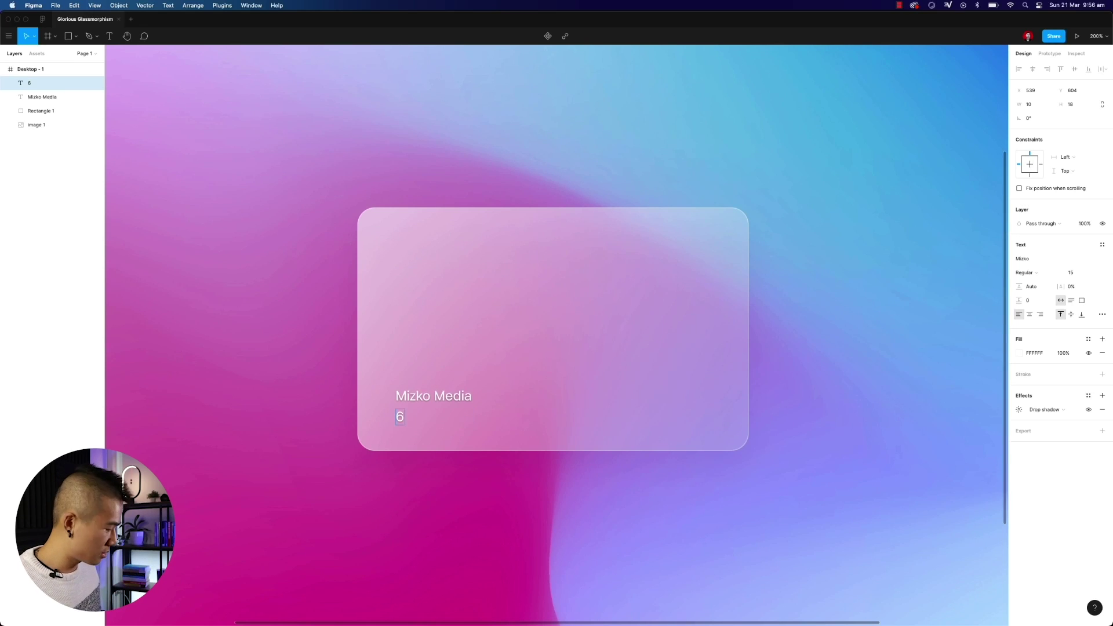
pyautogui.write('666-66')
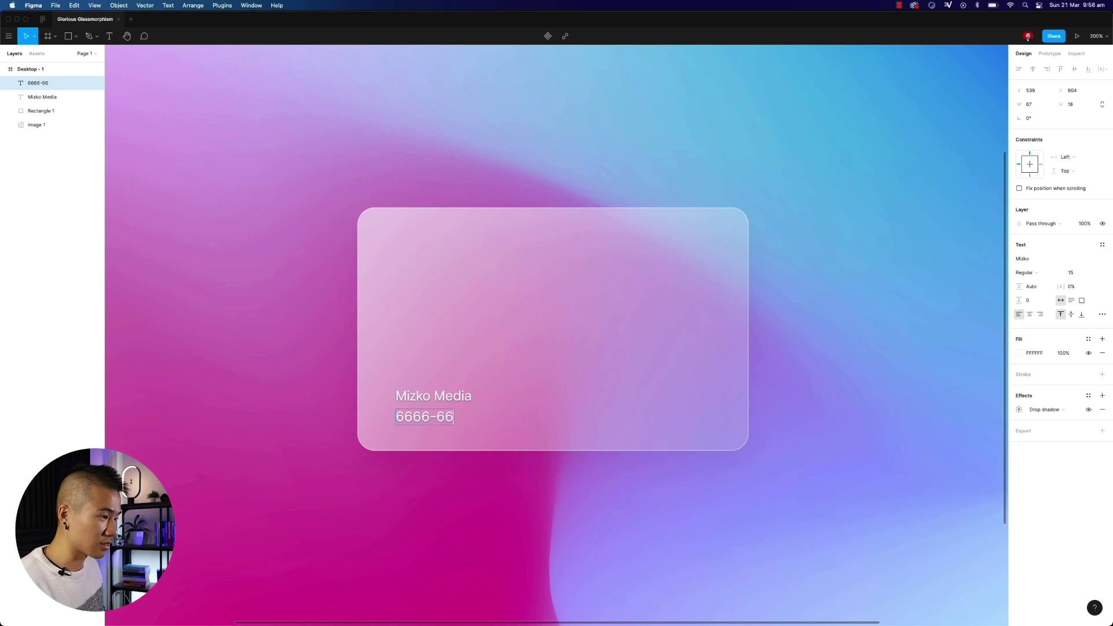
pyautogui.write('66-6666-6666')
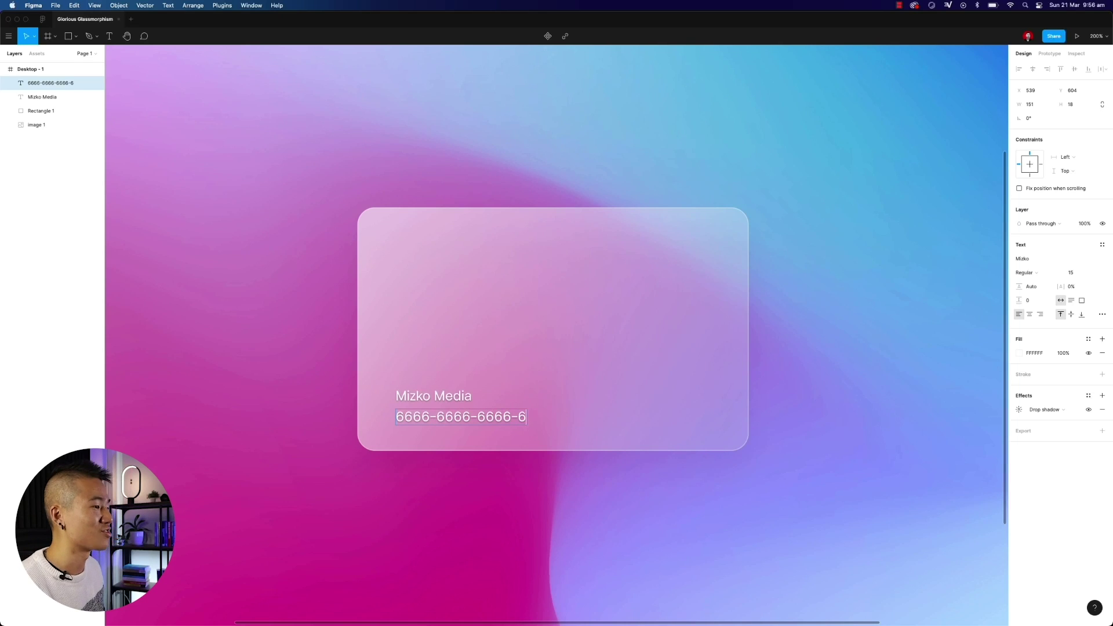
# Shift the name and card number lines together slightly up and left.
pyautogui.keyDown('shift'); pyautogui.click(434, 396); pyautogui.keyUp('shift')
pyautogui.hotkey('shift', 'Up')
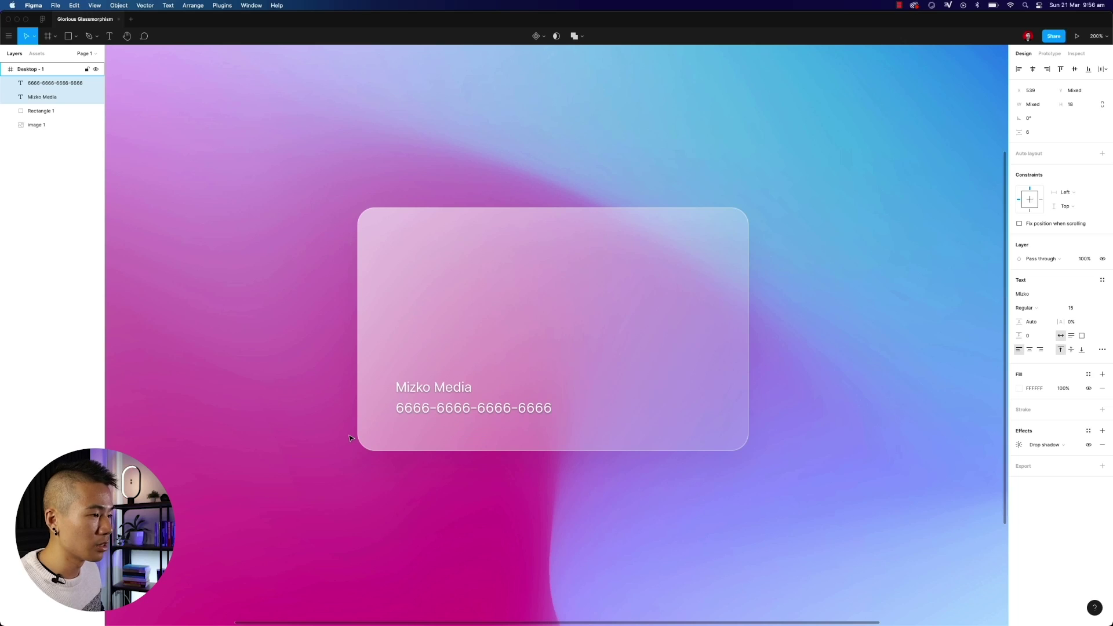
pyautogui.press('Left')
pyautogui.press('Left')
pyautogui.press('Left')
pyautogui.press('super+minus')
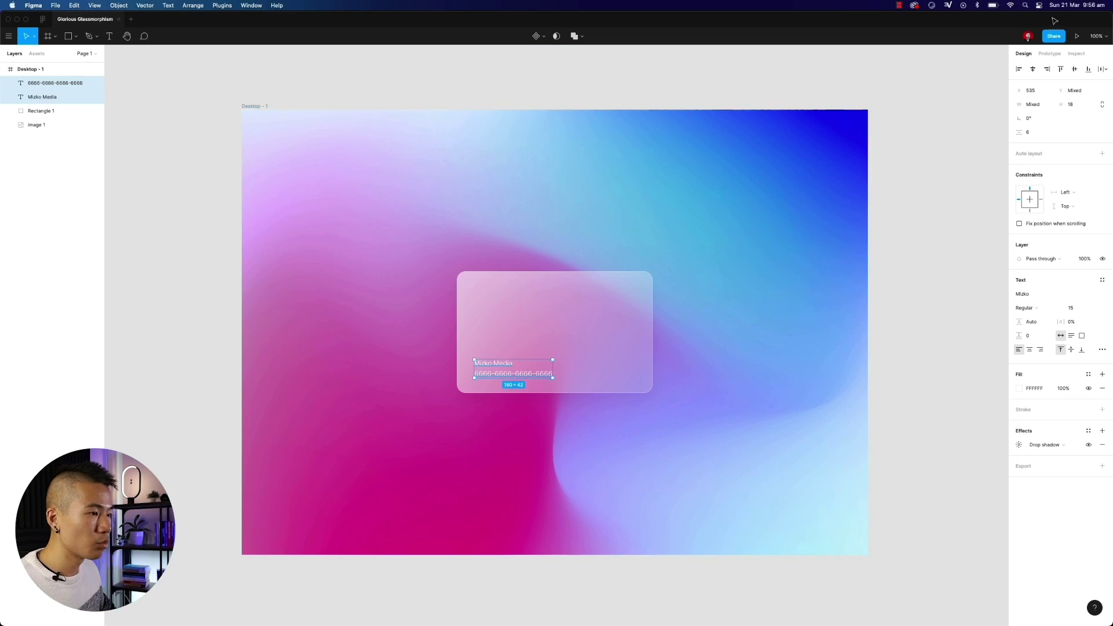
# Set the Mizko Media name to font size 18 and raise it 6 px.
pyautogui.click(932, 341)
pyautogui.click(504, 365)
pyautogui.click(1074, 273)
pyautogui.write('18')
pyautogui.press('Return')
pyautogui.moveTo(497, 364); pyautogui.dragTo(497, 361)
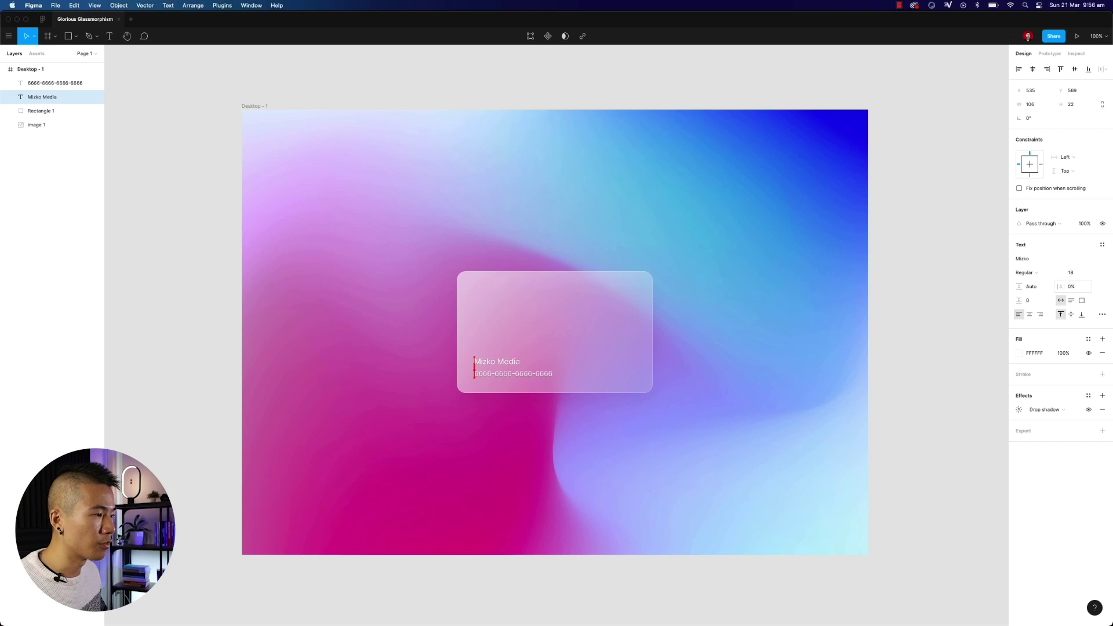
# Group the card rectangle with both text lines.
pyautogui.click(889, 218)
pyautogui.click(629, 340)
pyautogui.keyDown('shift'); pyautogui.click(513, 375); pyautogui.keyUp('shift')
pyautogui.keyDown('shift'); pyautogui.click(497, 362); pyautogui.keyUp('shift')
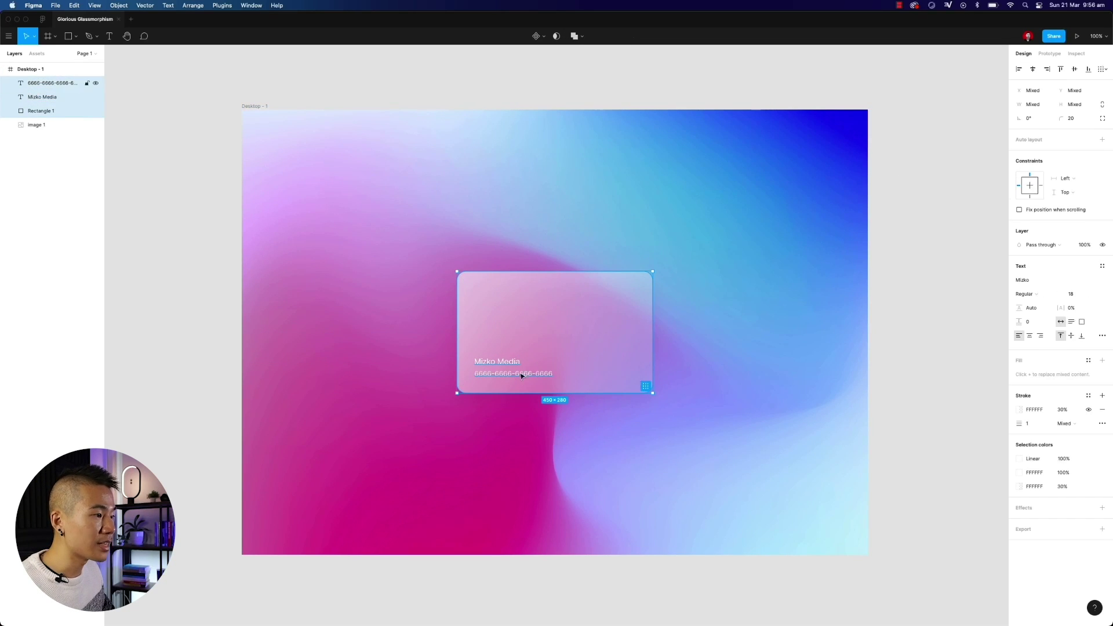
pyautogui.press('super+g')
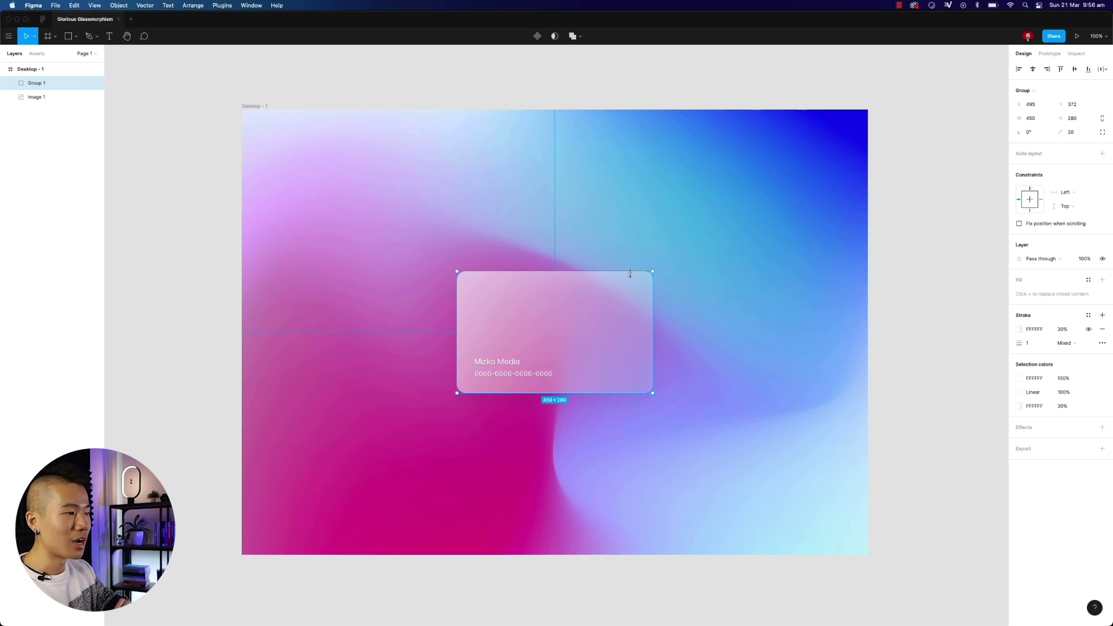
pyautogui.moveTo(583, 315)
pyautogui.mouseDown()
pyautogui.moveTo(602, 315)
pyautogui.moveTo(582, 303)
pyautogui.moveTo(579, 313)
pyautogui.mouseUp()
pyautogui.click(948, 333)
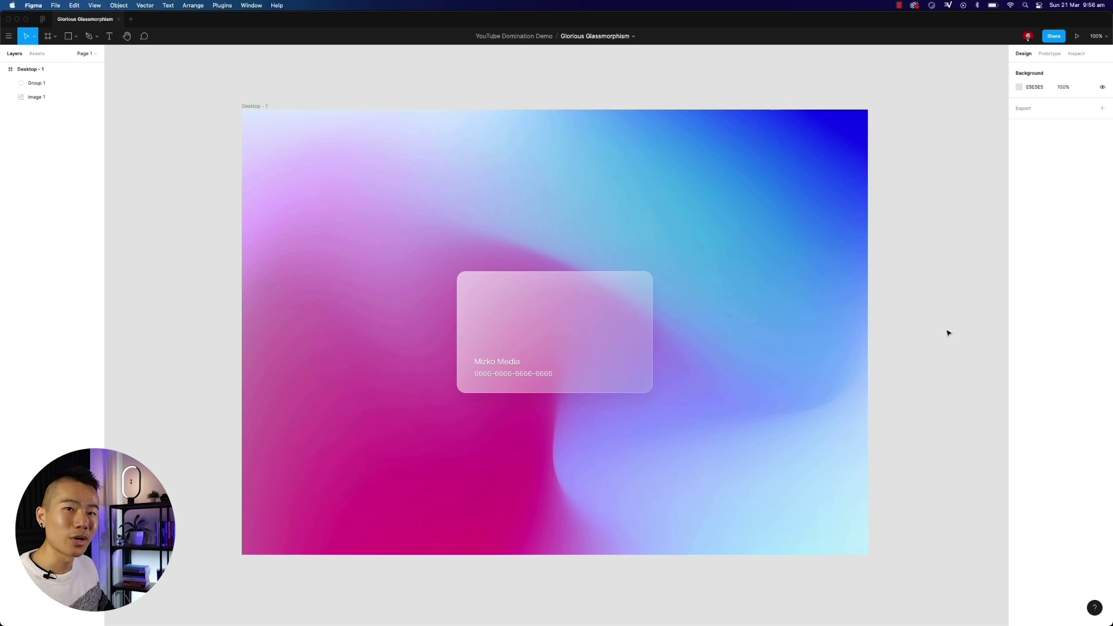